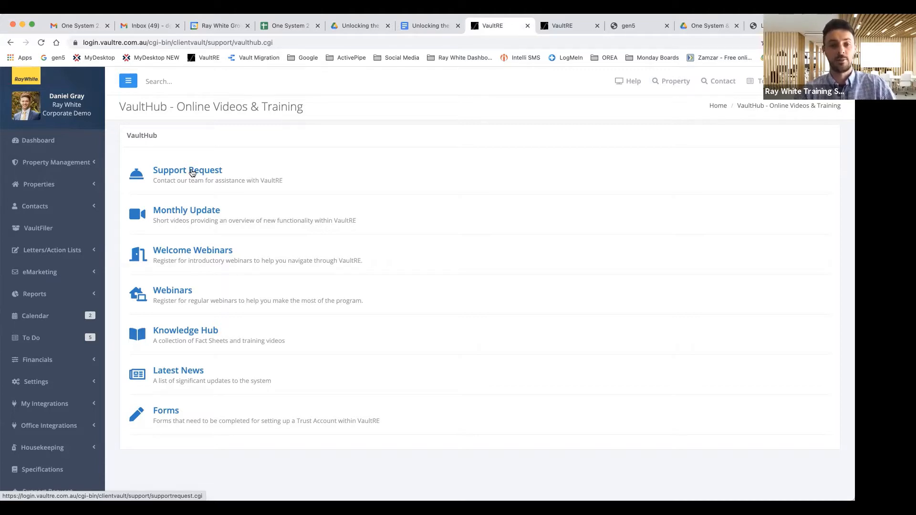
Step: Scroll through the VaultHub Online Videos & Training page of support, webinar and knowledge resources
scroll(191, 213, "down", 1)
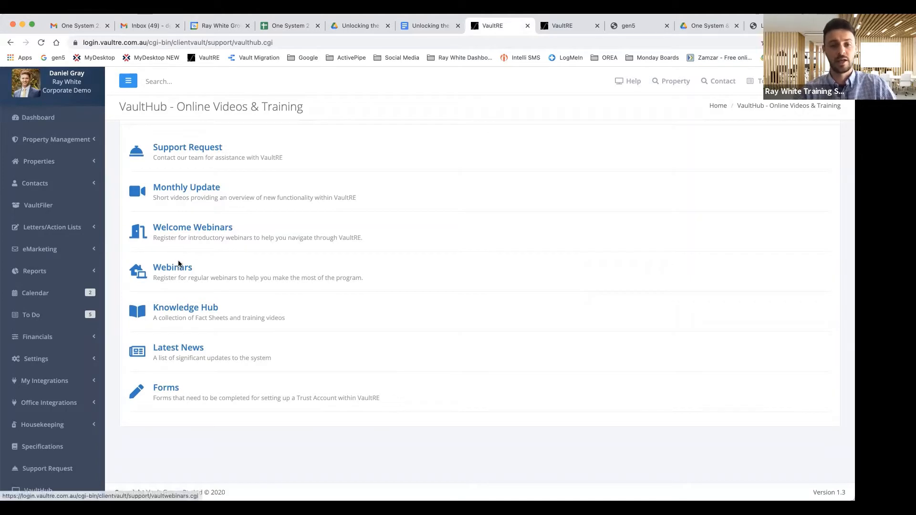
scroll(200, 252, "up", 1)
scroll(204, 251, "up", 1)
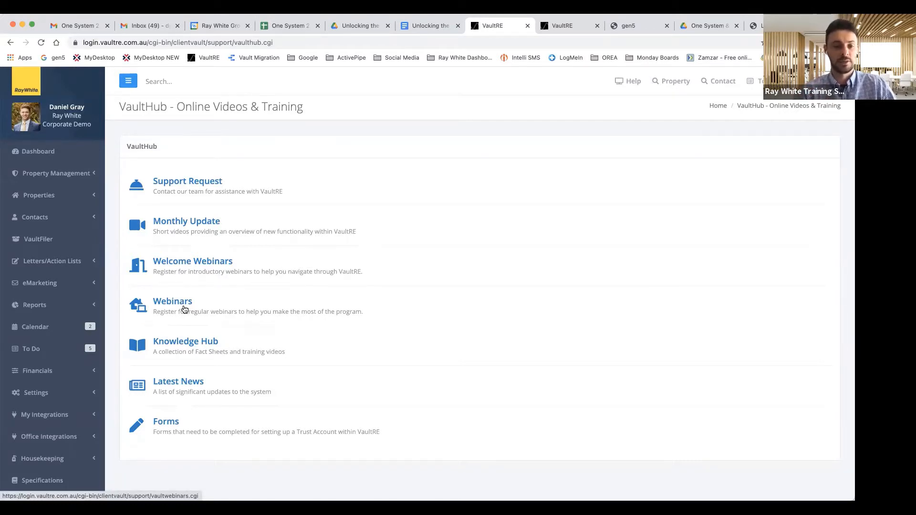
Step: Return to the main Dashboard via the left sidebar
left_click(39, 153)
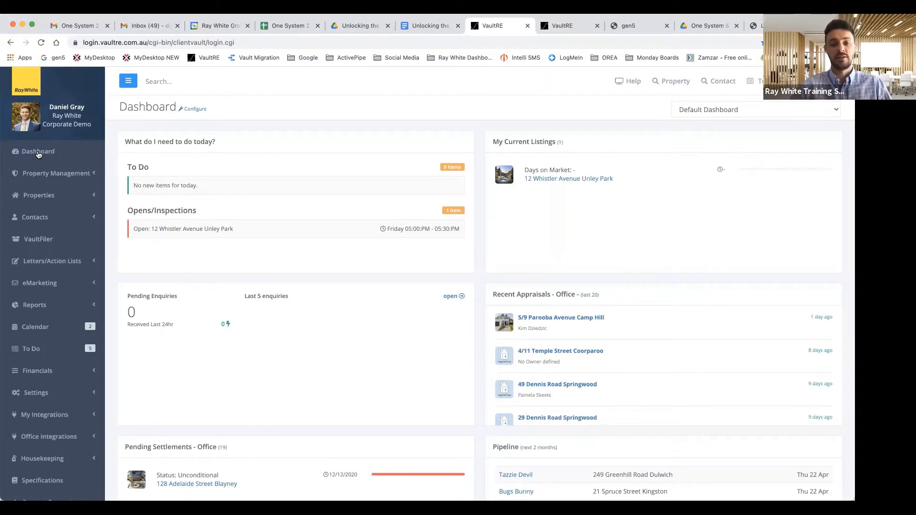
scroll(48, 281, "down", 2)
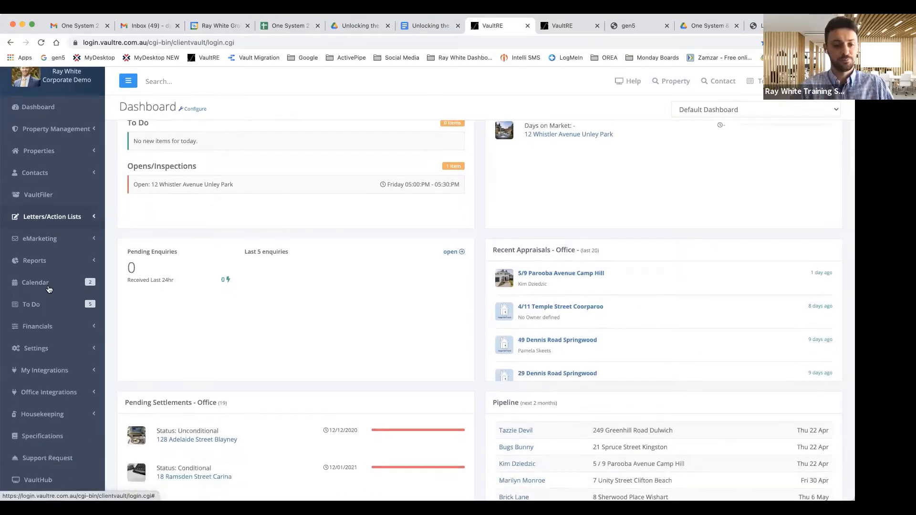
scroll(43, 310, "down", 2)
left_click(38, 311)
scroll(39, 314, "down", 1)
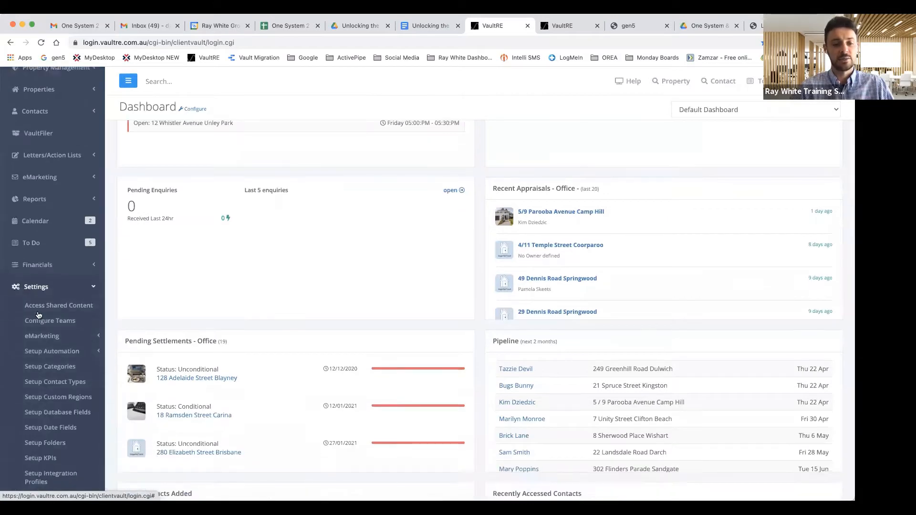
scroll(39, 315, "down", 1)
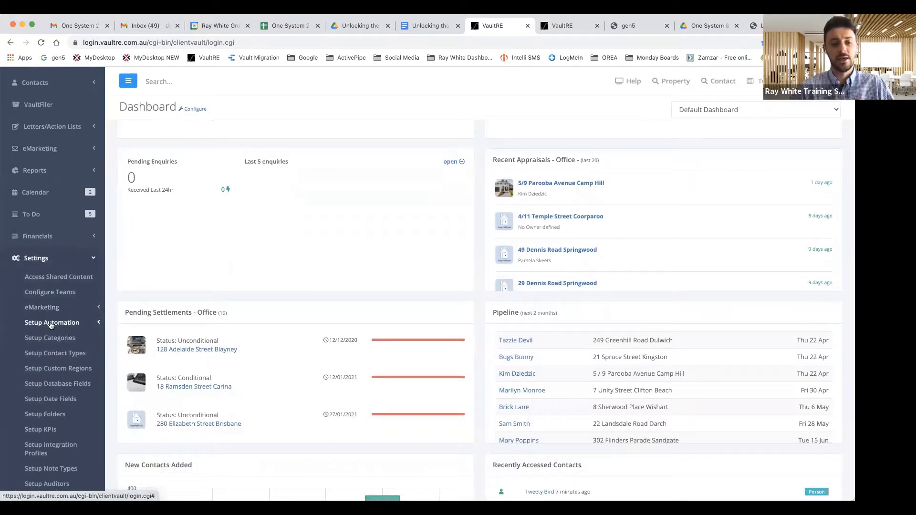
left_click(51, 323)
left_click(57, 337)
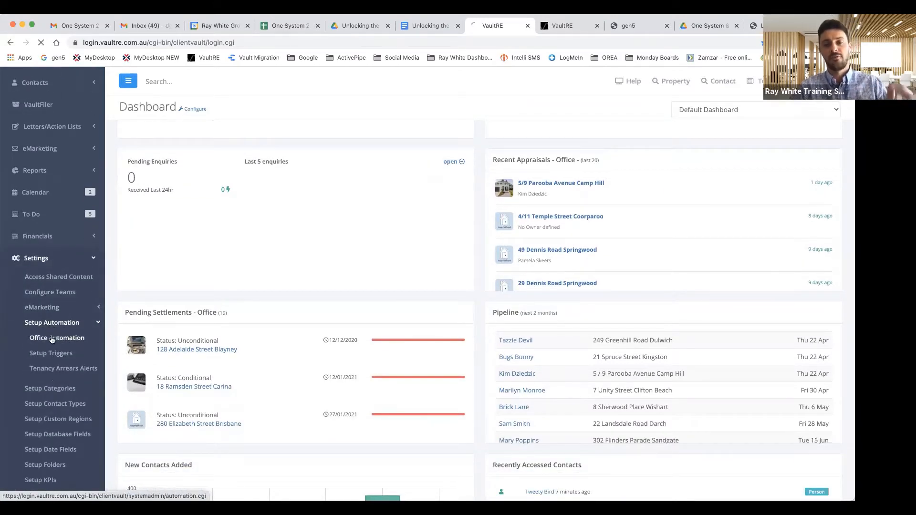
scroll(196, 242, "down", 1)
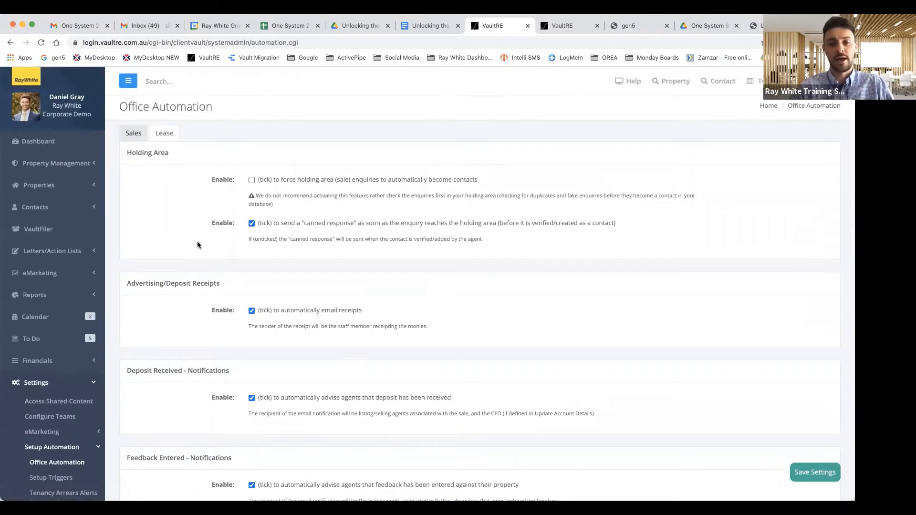
scroll(319, 182, "up", 1)
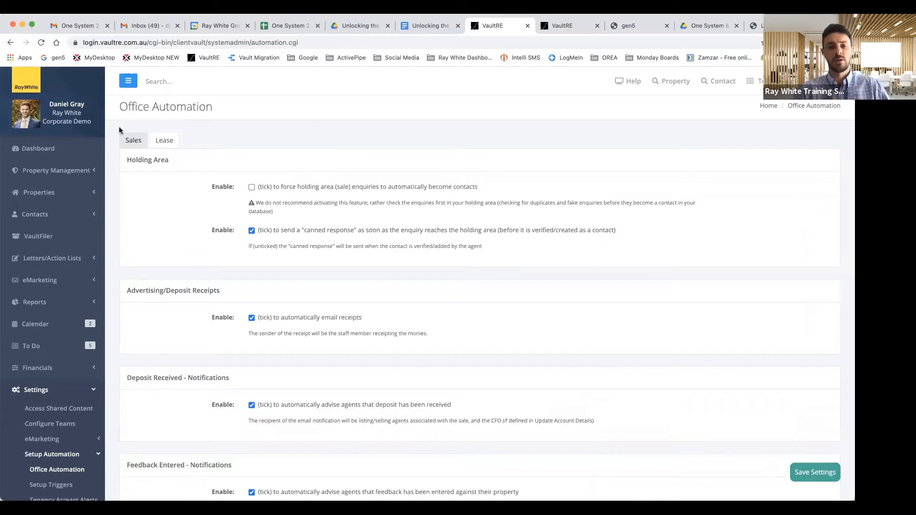
left_click(49, 149)
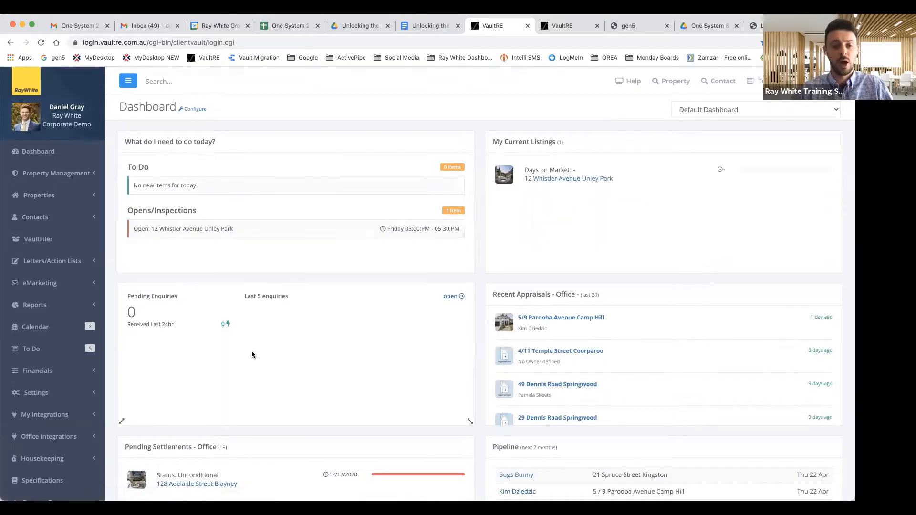
Step: Open the Pending Enquiries panel's three unprocessed web enquiries in the Enquiry Holding Area
scroll(320, 250, "down", 1)
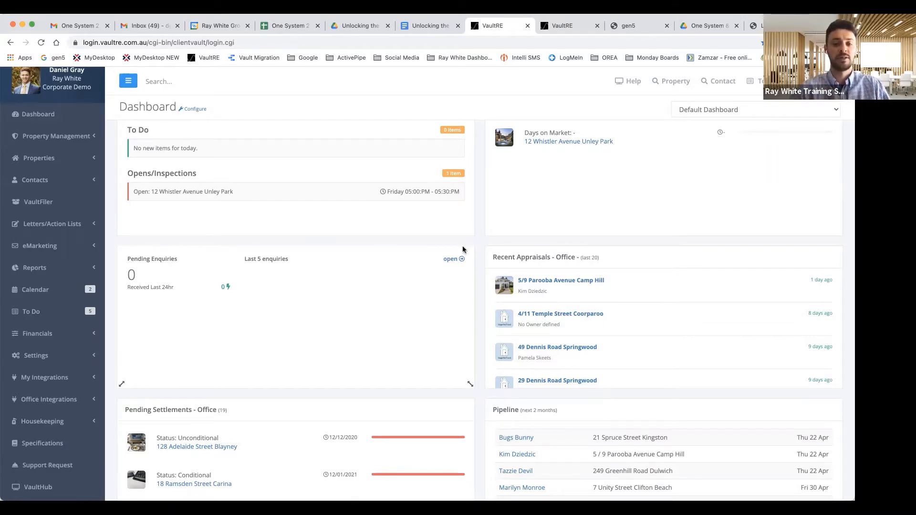
left_click(449, 261)
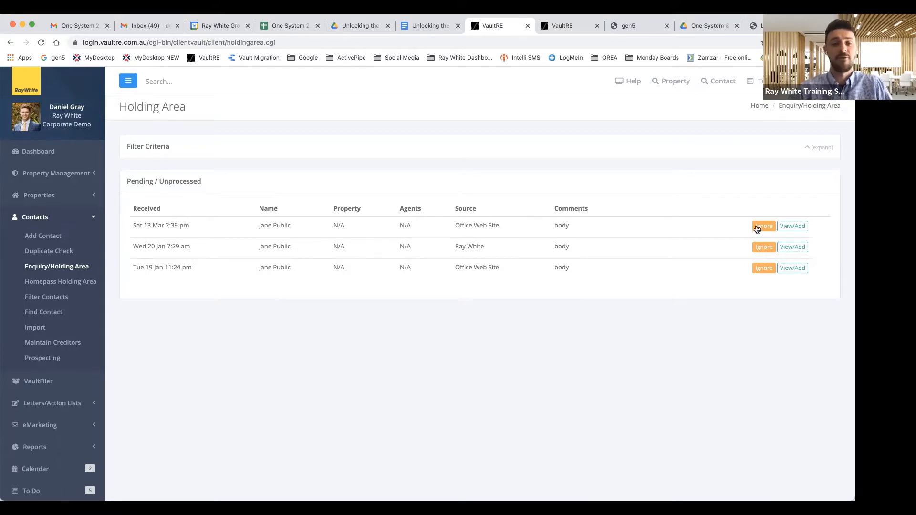
left_click(792, 226)
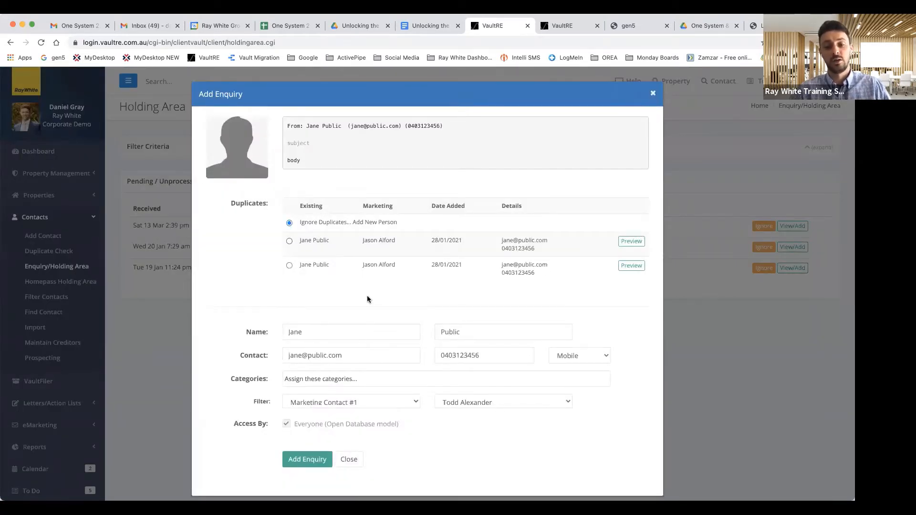
left_click(290, 241)
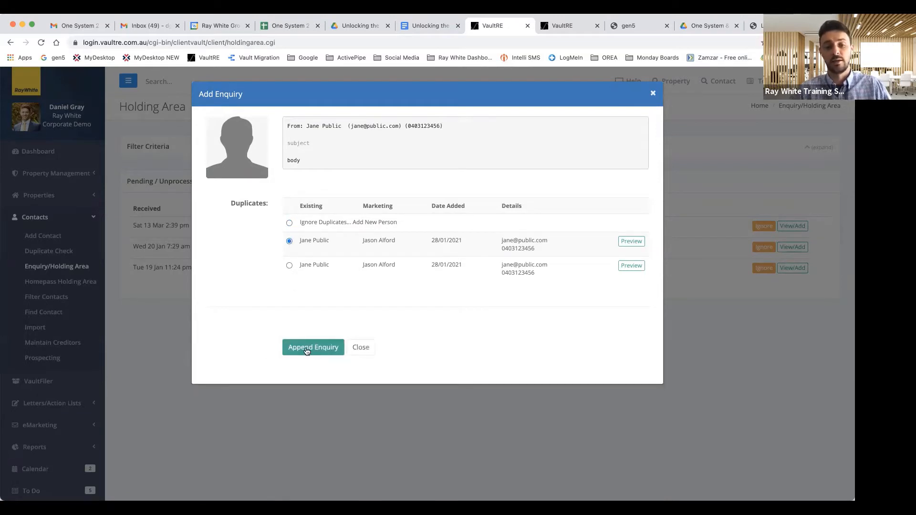
left_click(289, 223)
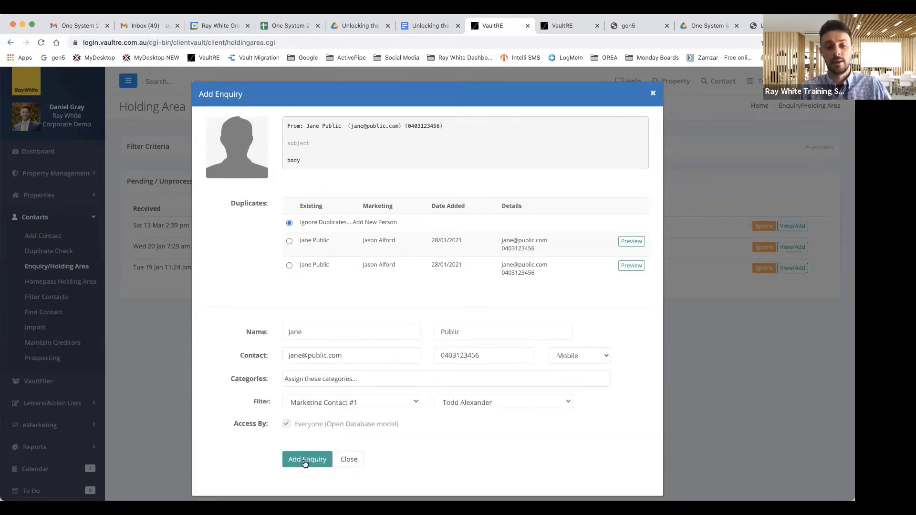
left_click(290, 242)
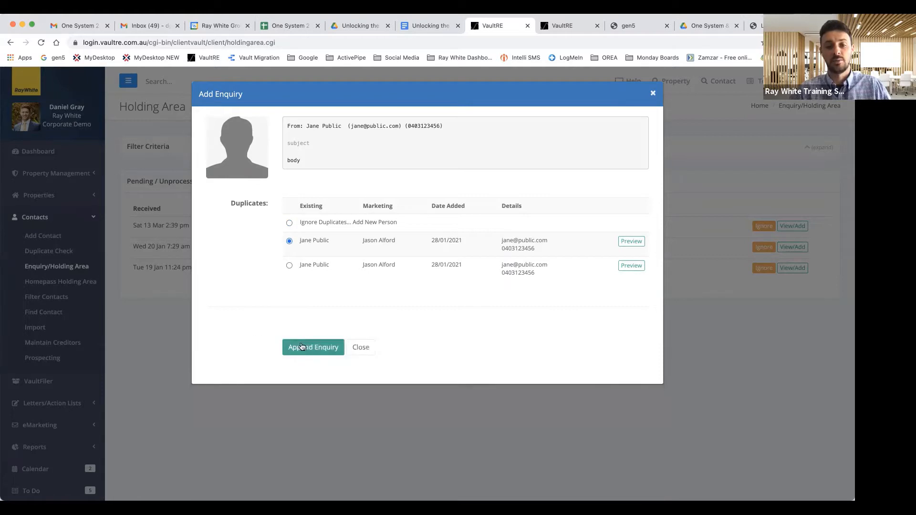
left_click(289, 223)
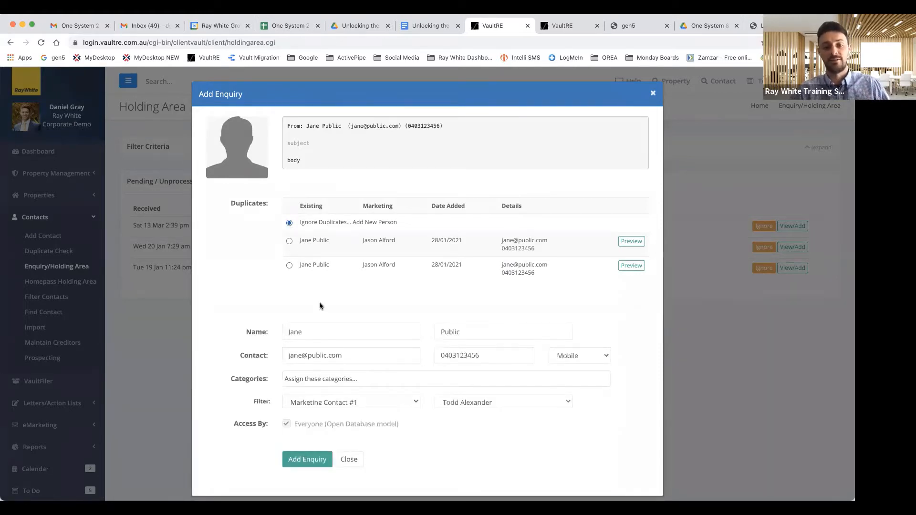
left_click(349, 460)
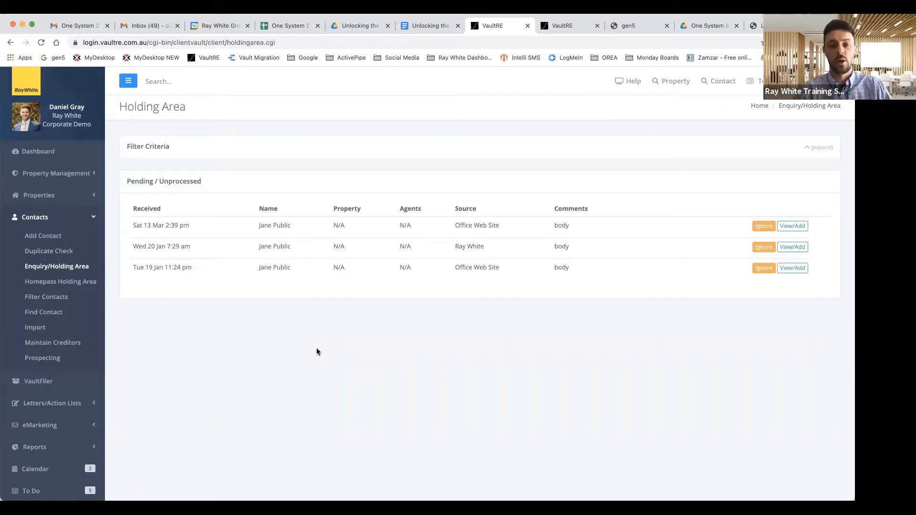
scroll(316, 351, "down", 1)
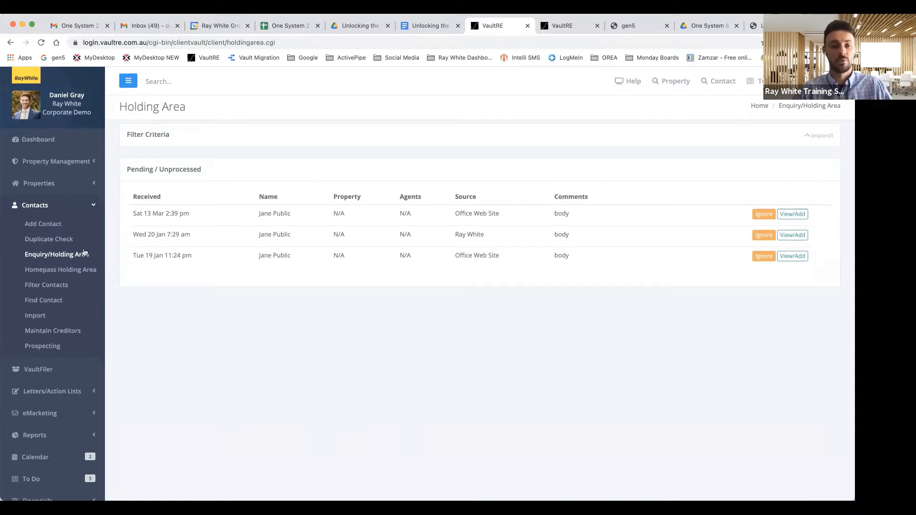
Step: Navigate to Settings > Setup Automation > Office Automation
left_click(41, 205)
scroll(44, 290, "down", 2)
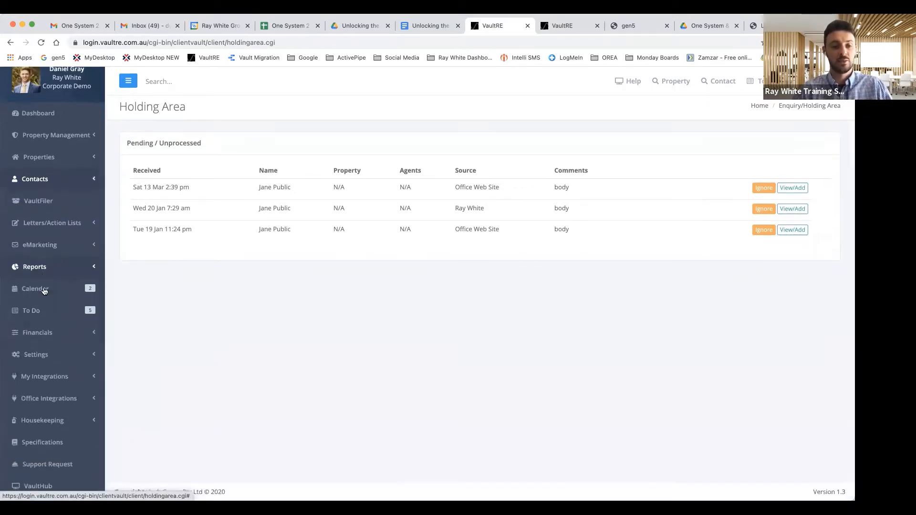
left_click(36, 358)
scroll(57, 403, "down", 1)
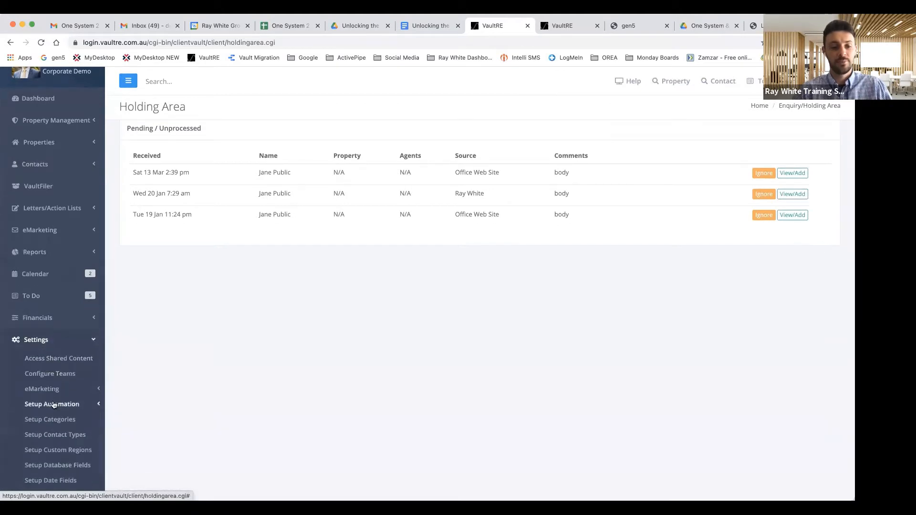
left_click(52, 404)
left_click(57, 419)
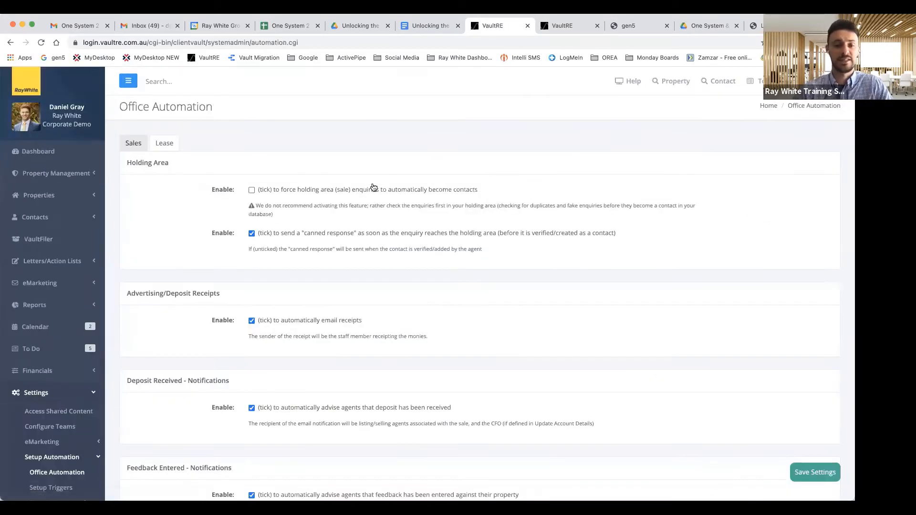
Step: Briefly set holding-area sale enquiries to become Sales - Core Database contacts, then undo it
left_click(252, 190)
left_click(268, 208)
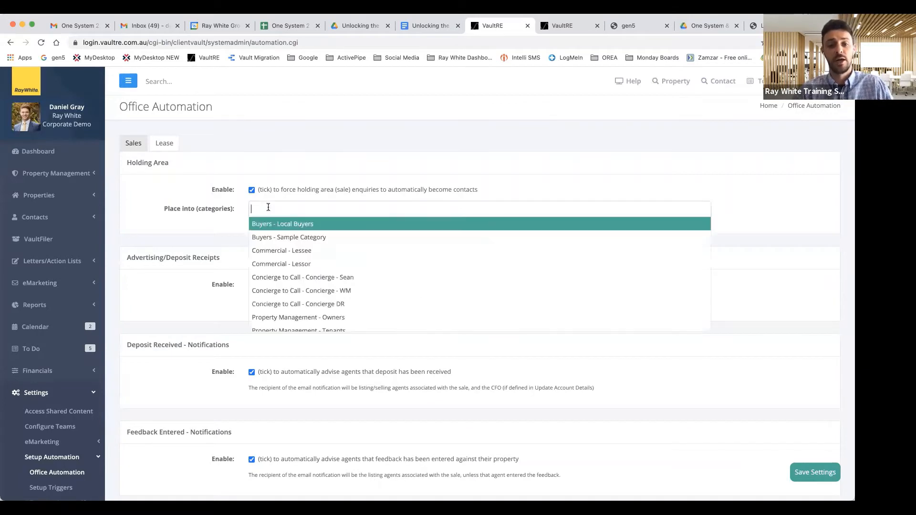
scroll(288, 267, "down", 3)
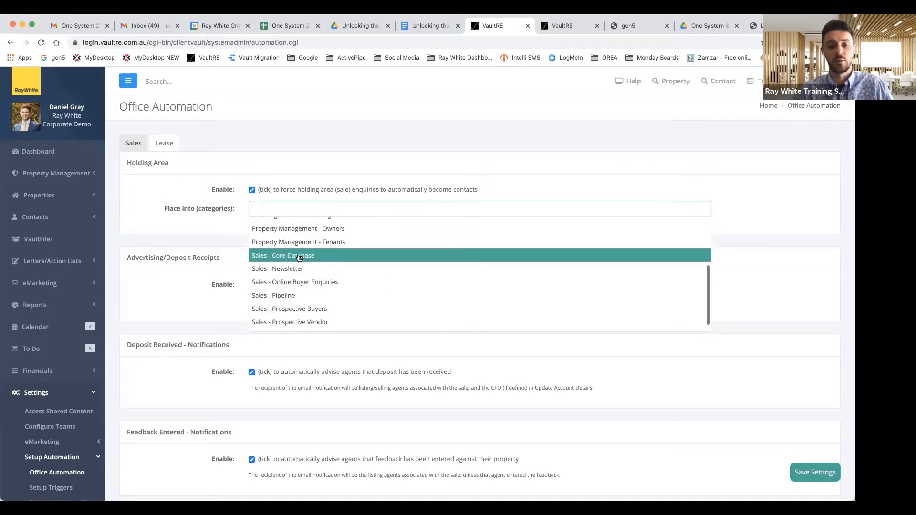
left_click(299, 256)
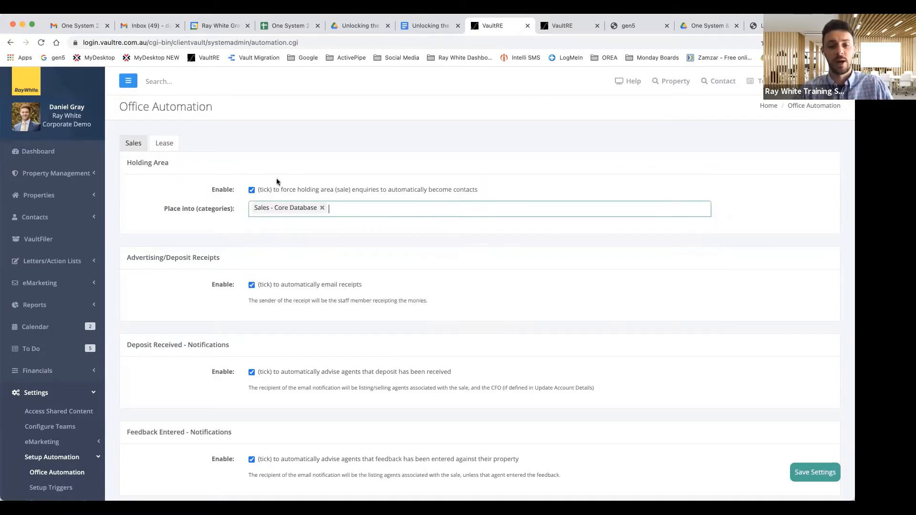
left_click(322, 208)
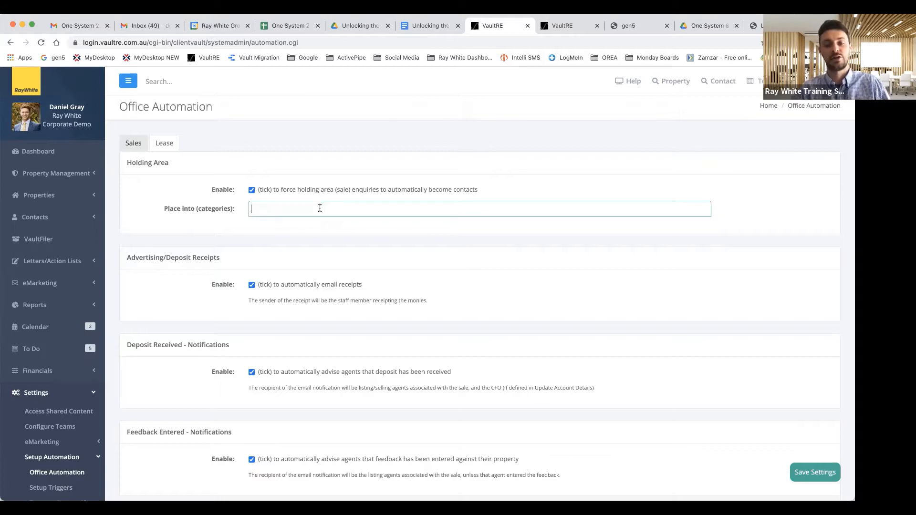
left_click(261, 210)
left_click(252, 191)
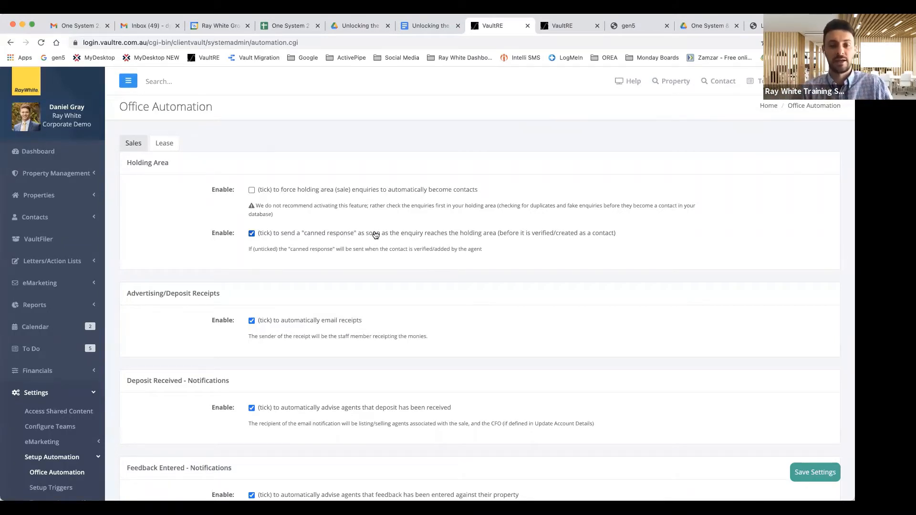
scroll(375, 235, "down", 1)
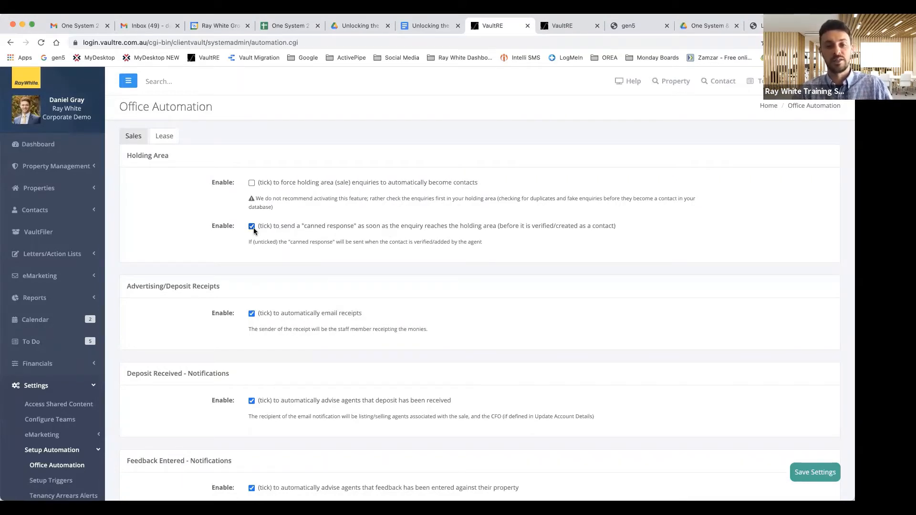
scroll(226, 238, "down", 5)
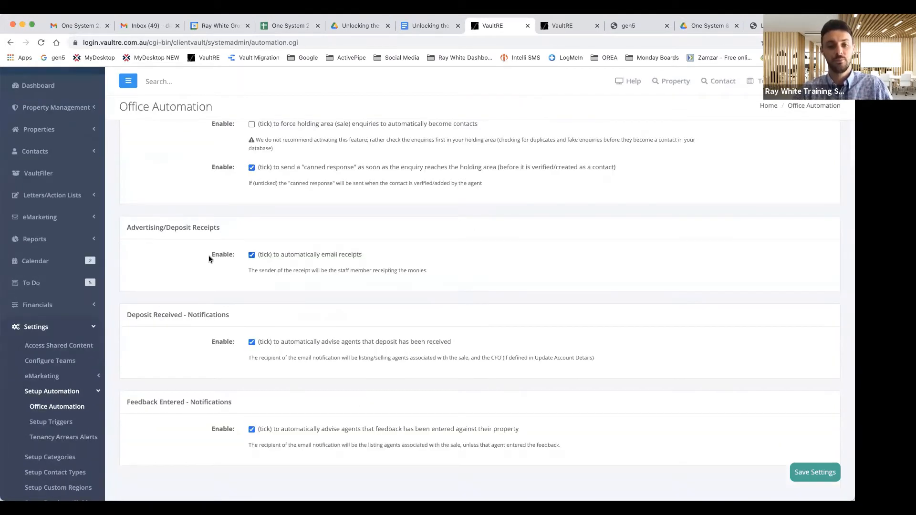
scroll(211, 257, "down", 2)
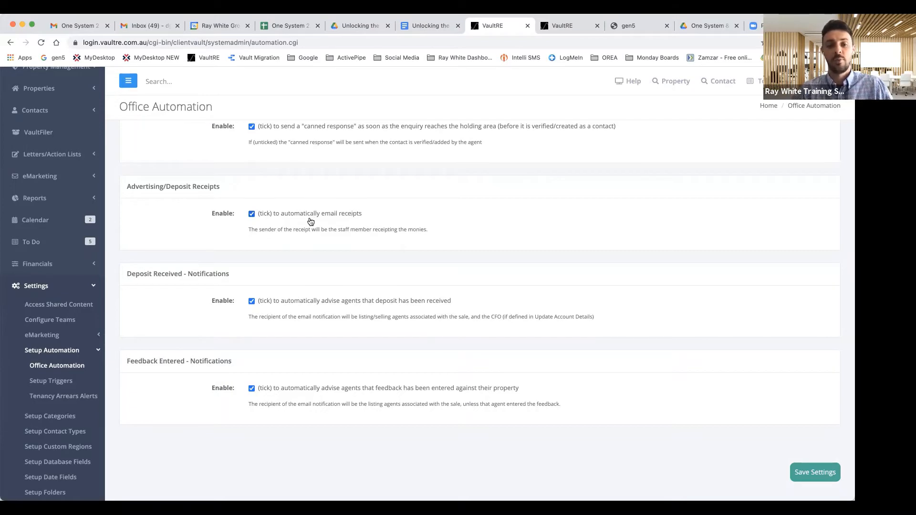
scroll(323, 242, "down", 1)
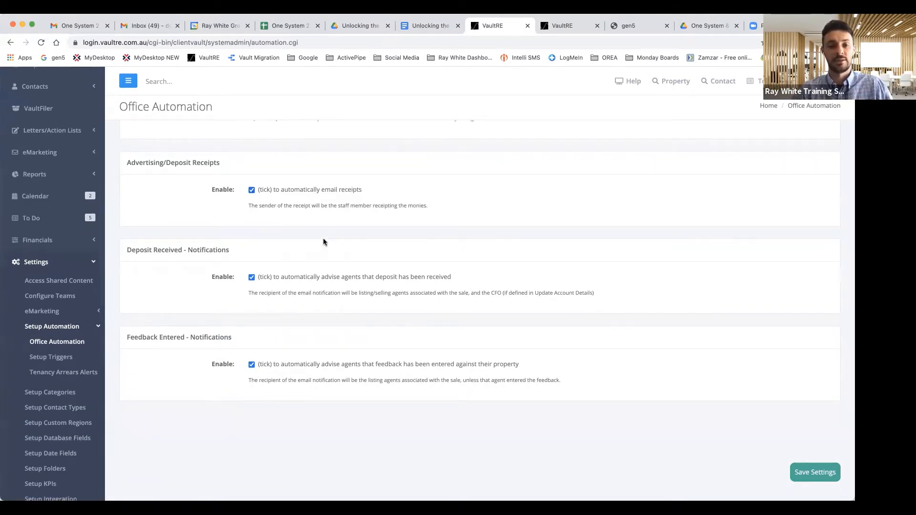
scroll(323, 242, "down", 1)
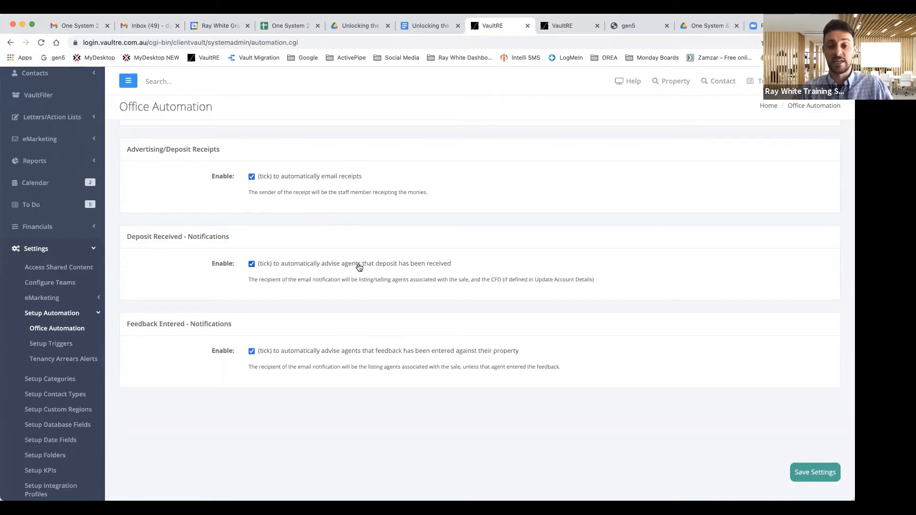
scroll(359, 267, "down", 1)
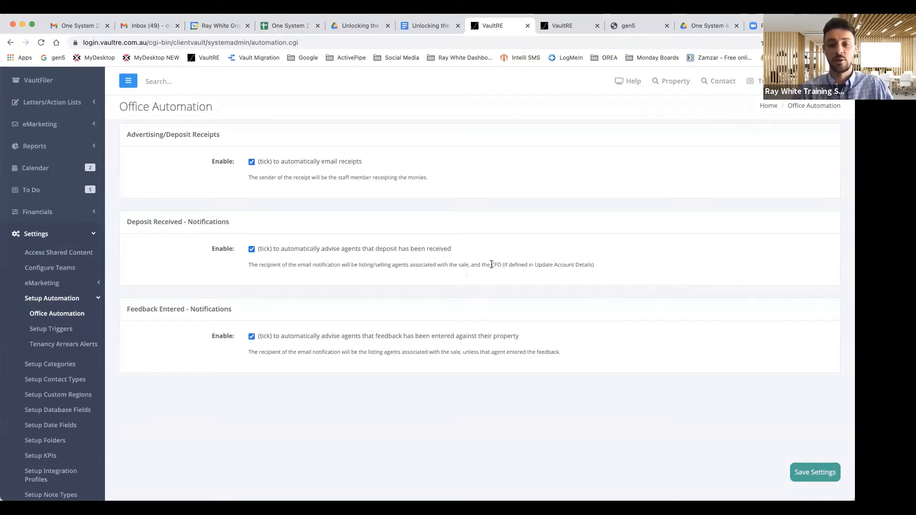
scroll(444, 267, "down", 1)
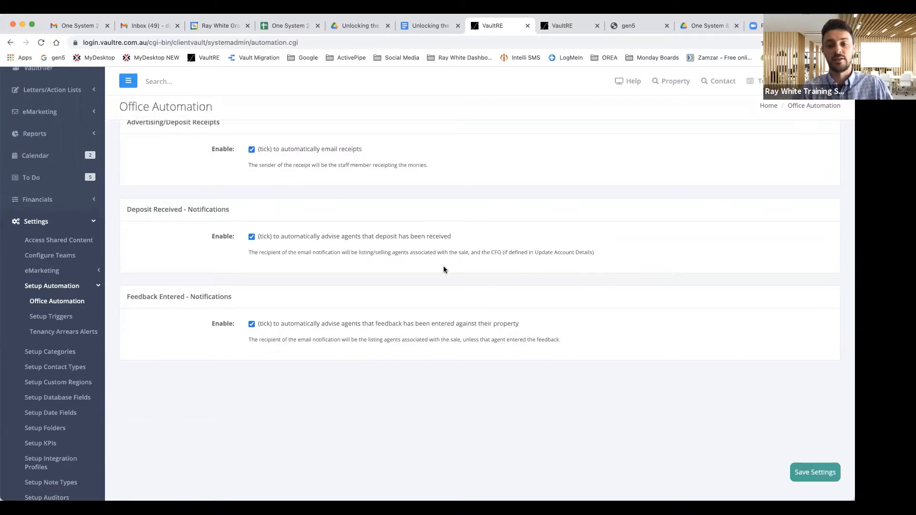
scroll(255, 273, "down", 5)
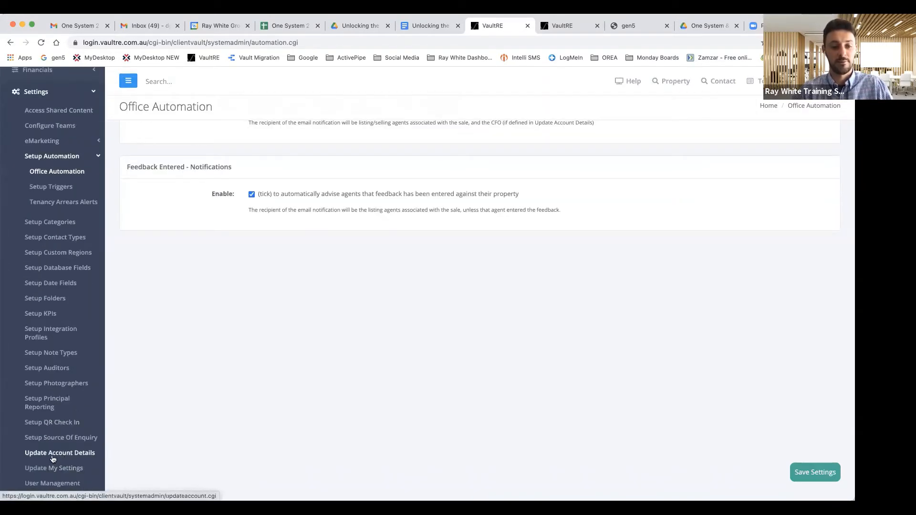
scroll(292, 344, "up", 4)
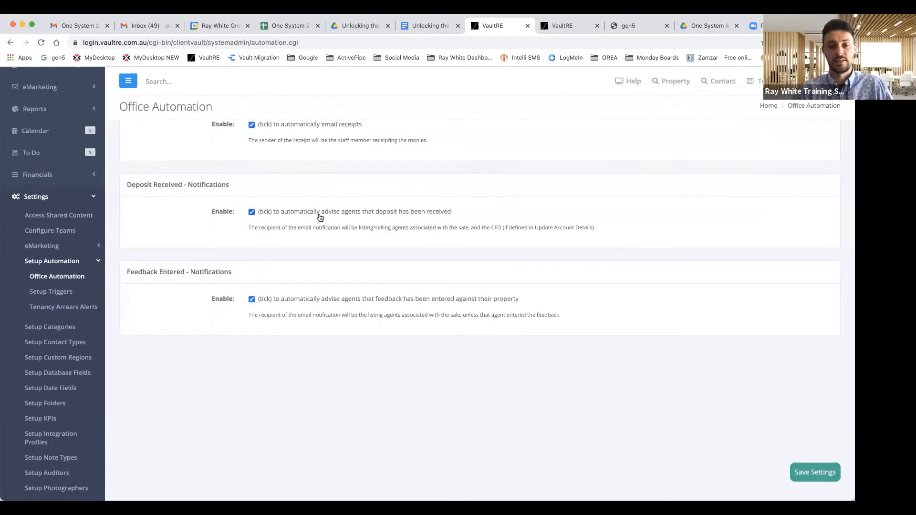
scroll(319, 217, "up", 2)
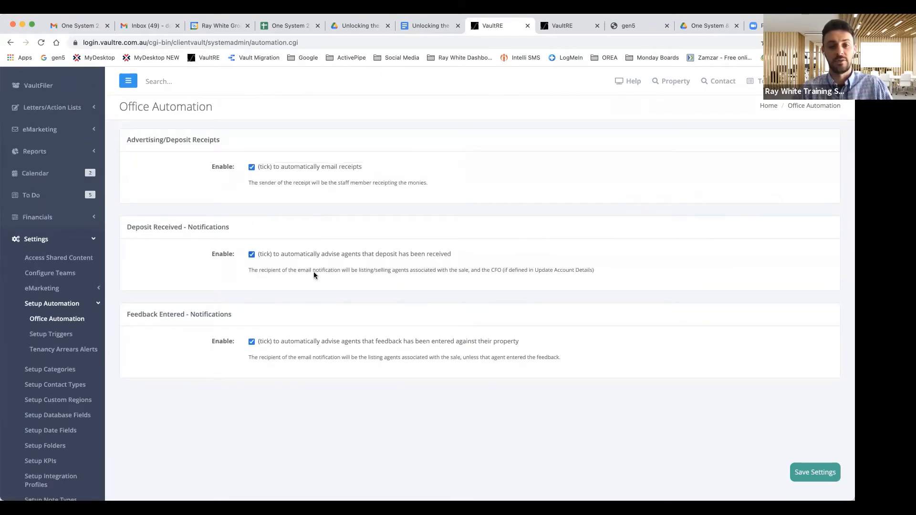
Step: Switch off Feedback Entered - Notifications, keeping receipt and deposit notifications, and save
left_click(265, 343)
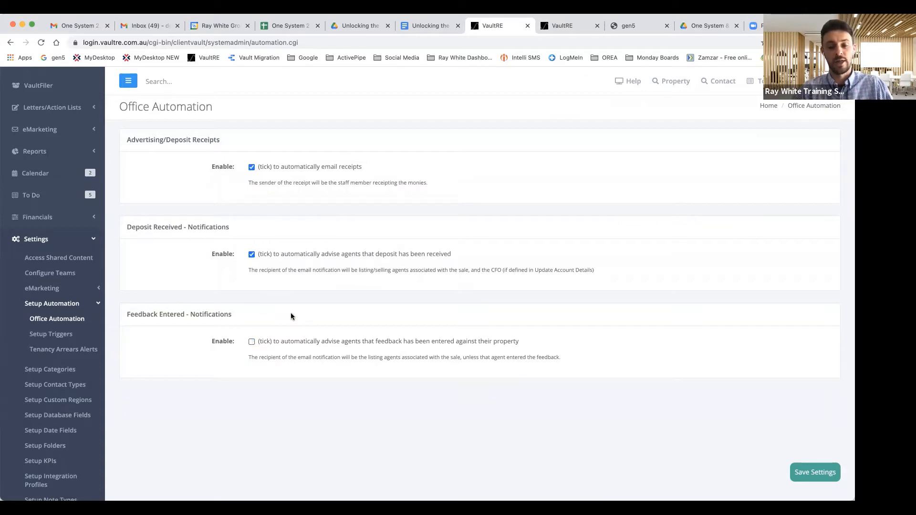
scroll(291, 314, "down", 1)
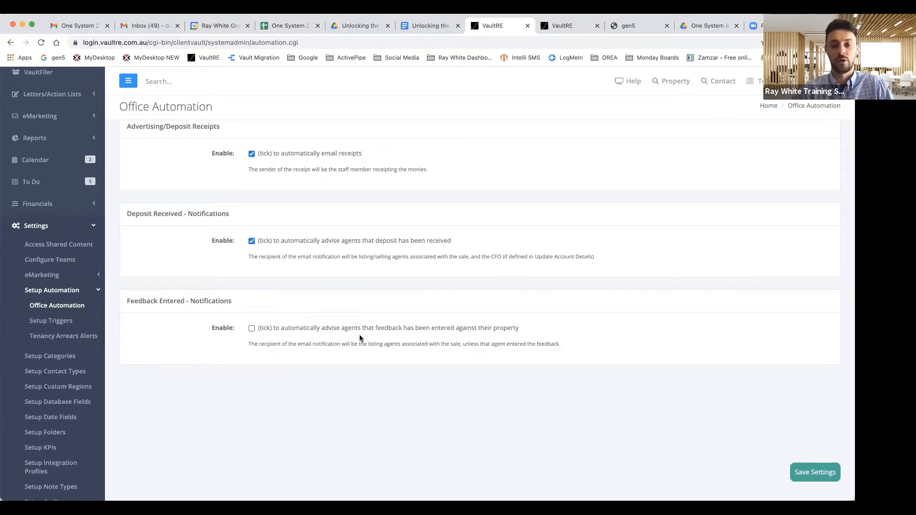
scroll(740, 472, "up", 1)
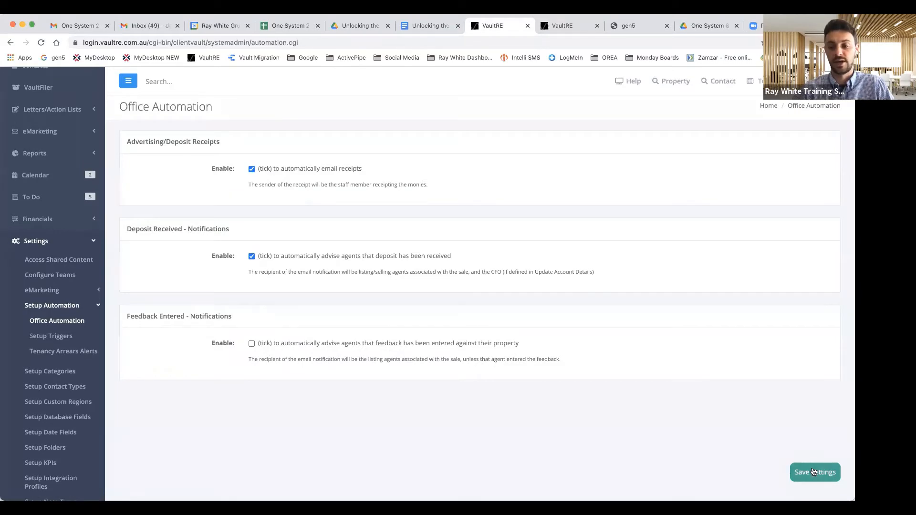
left_click(813, 472)
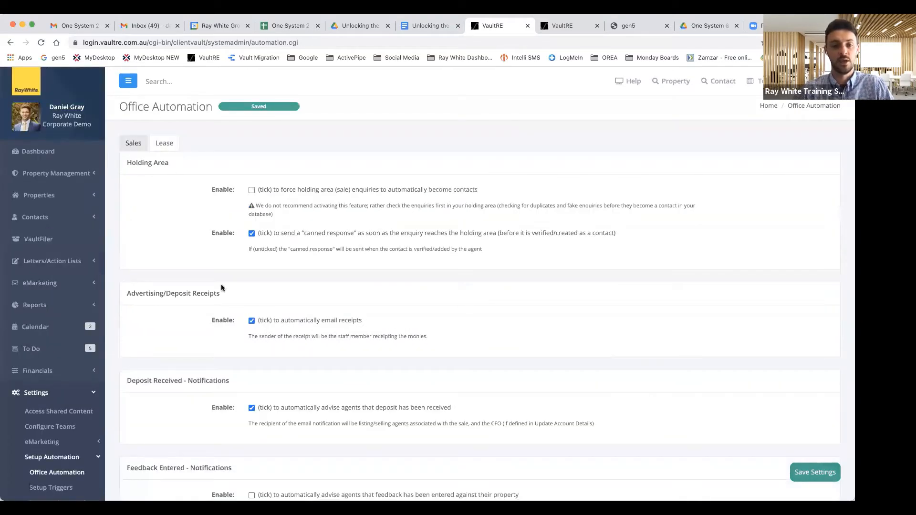
scroll(221, 284, "down", 3)
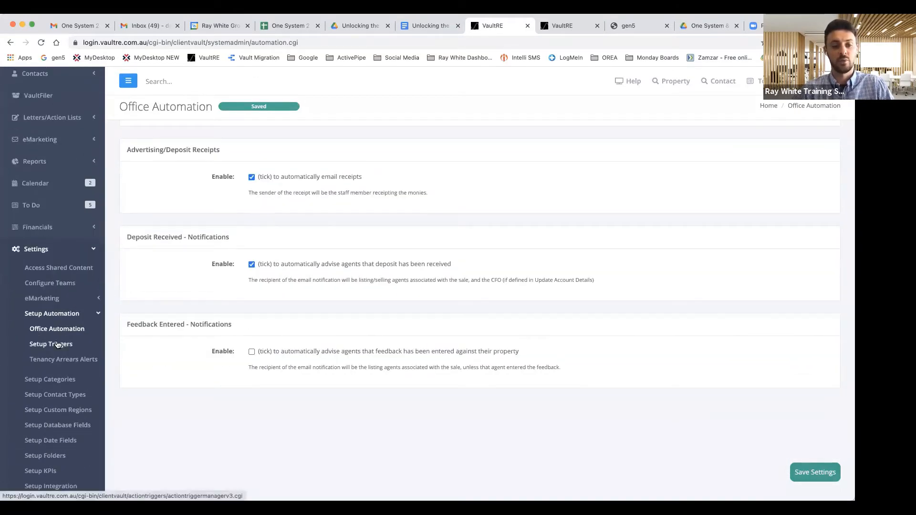
Step: Open Setup Triggers, with 10 live triggers, and start a new Event Based trigger
left_click(52, 345)
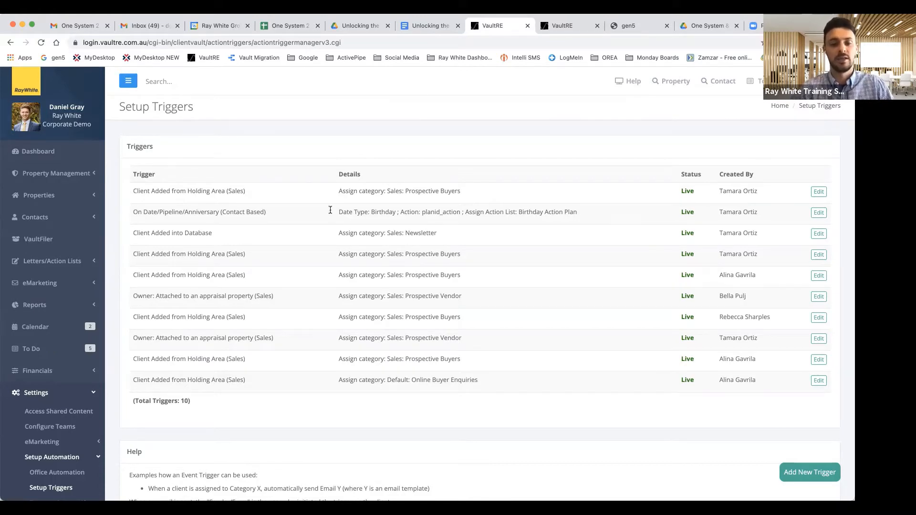
scroll(580, 371, "down", 1)
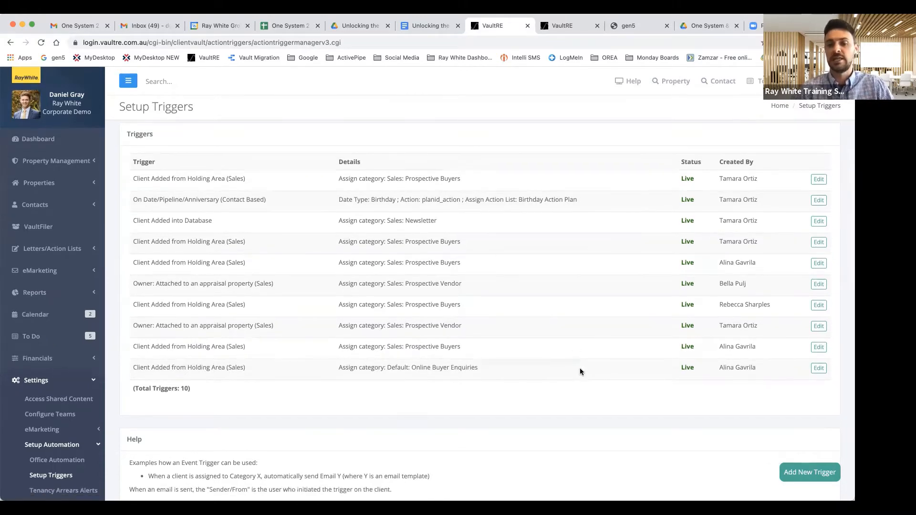
left_click(802, 471)
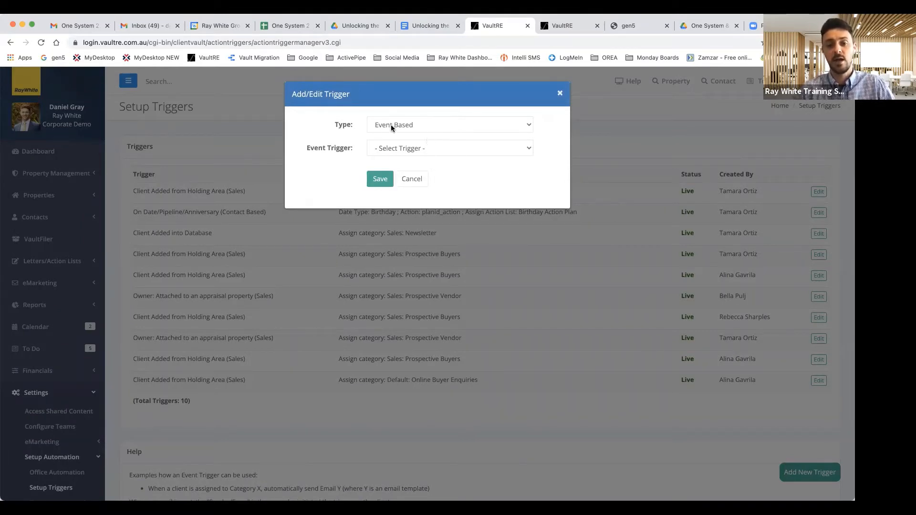
Step: Save a live Event Based trigger: Client Added from Holding Area (Sales) categorises as Buyers: Local Buyers
left_click(419, 124)
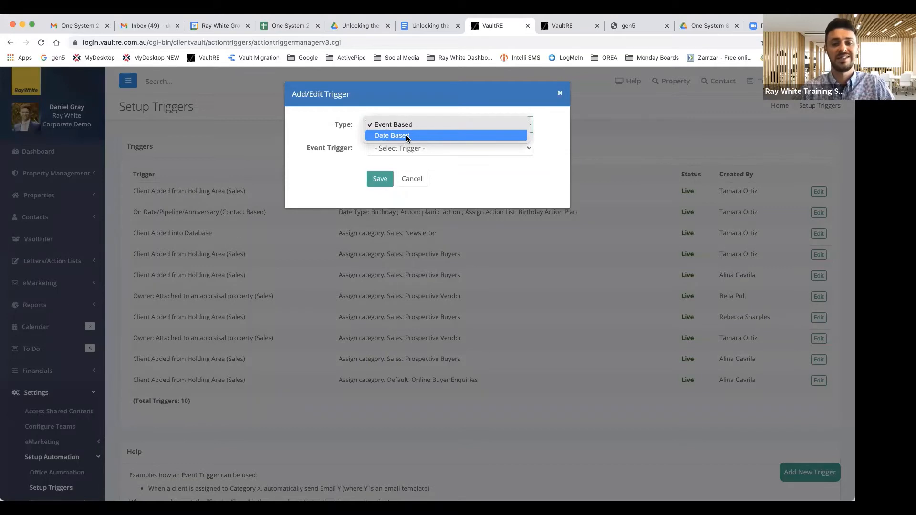
left_click(368, 124)
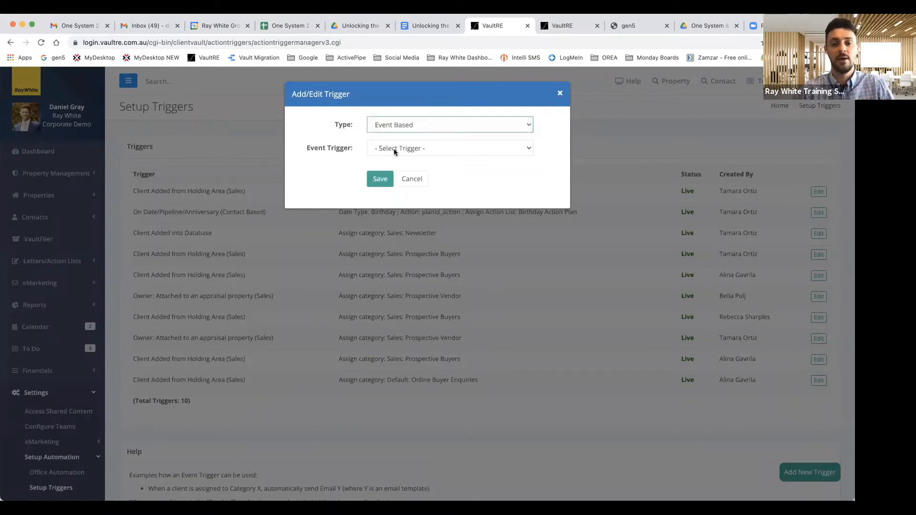
left_click(418, 153)
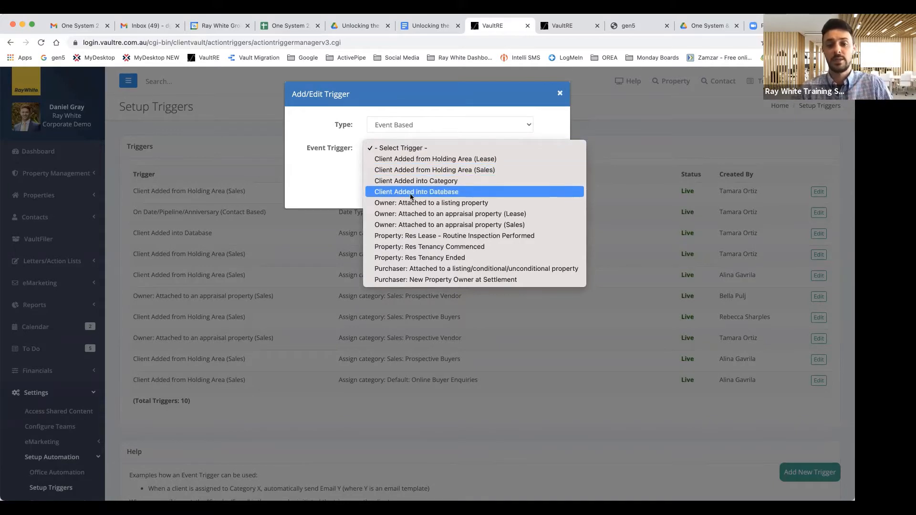
left_click(442, 172)
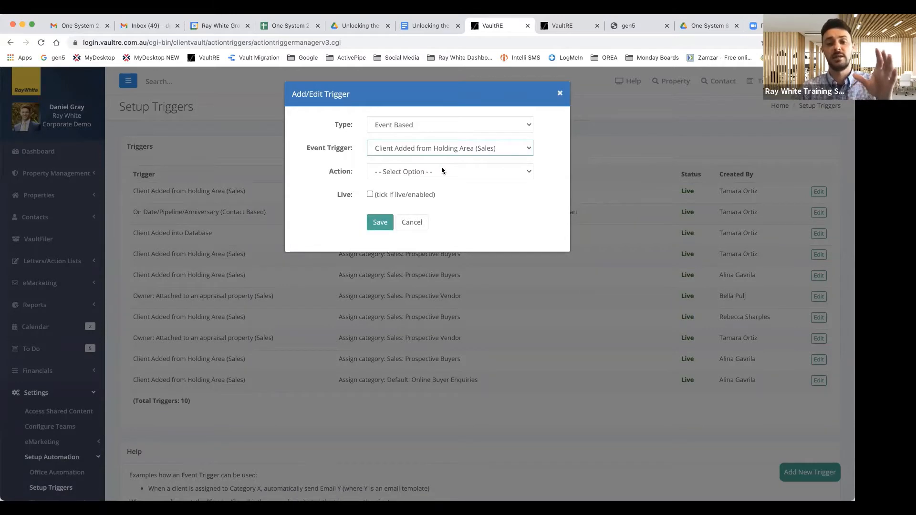
left_click(433, 173)
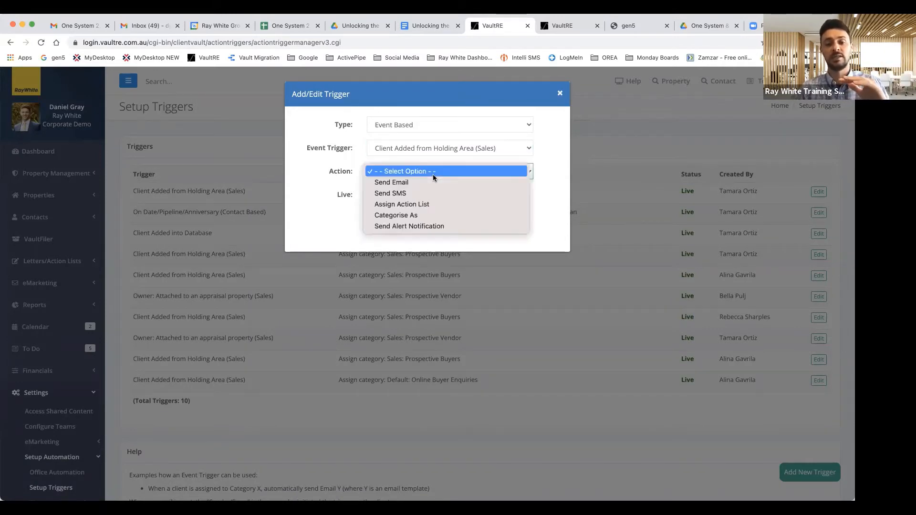
left_click(407, 211)
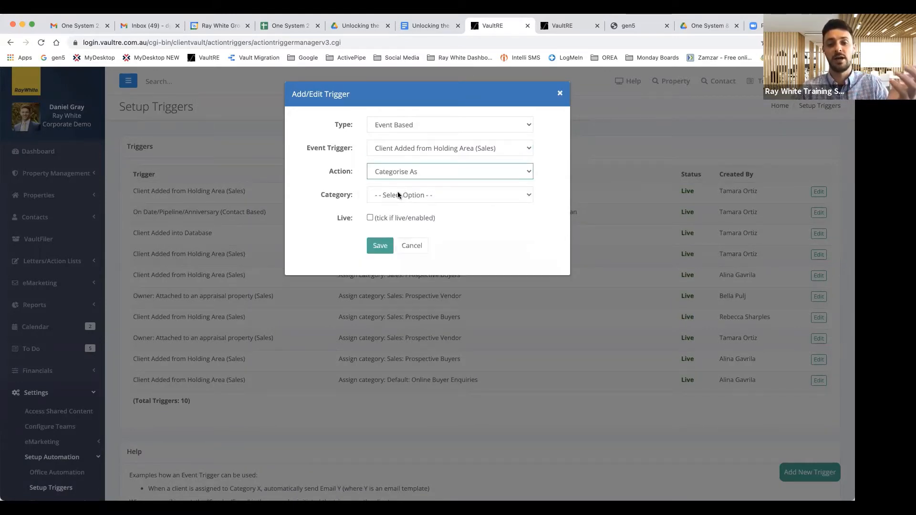
left_click(396, 192)
left_click(409, 207)
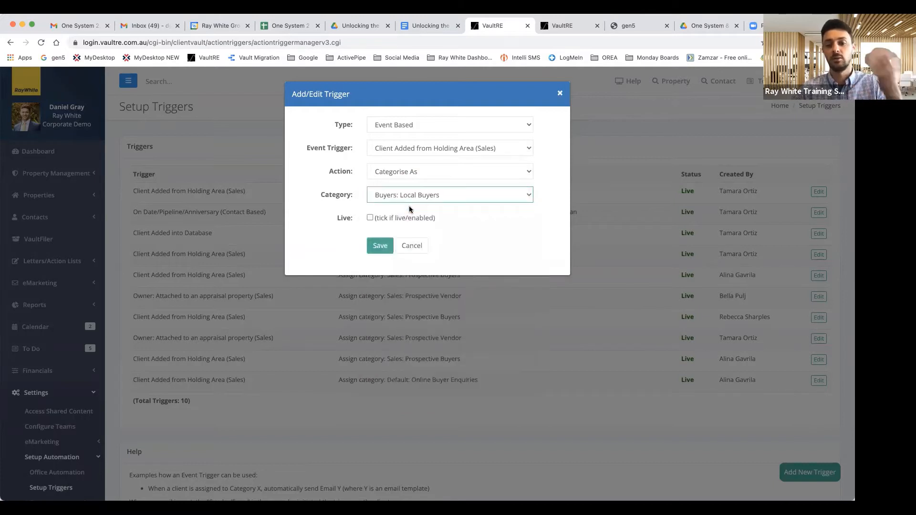
left_click(370, 219)
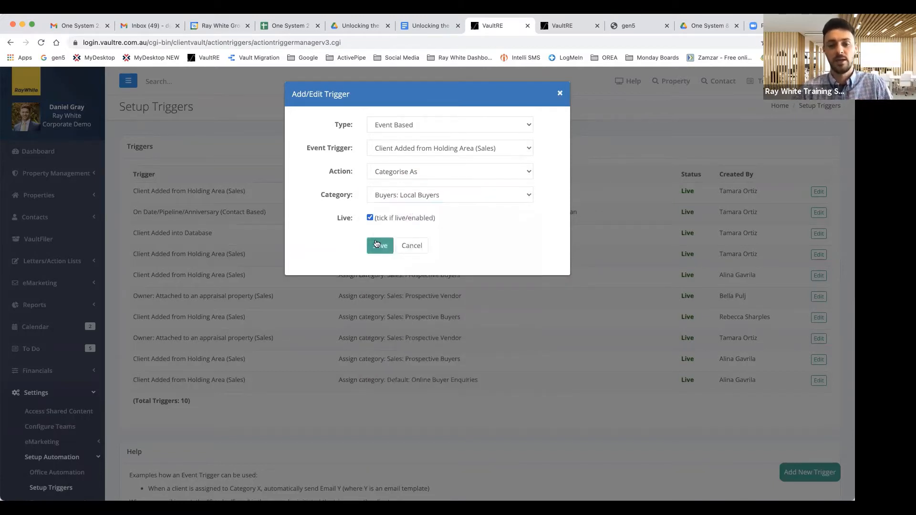
left_click(378, 247)
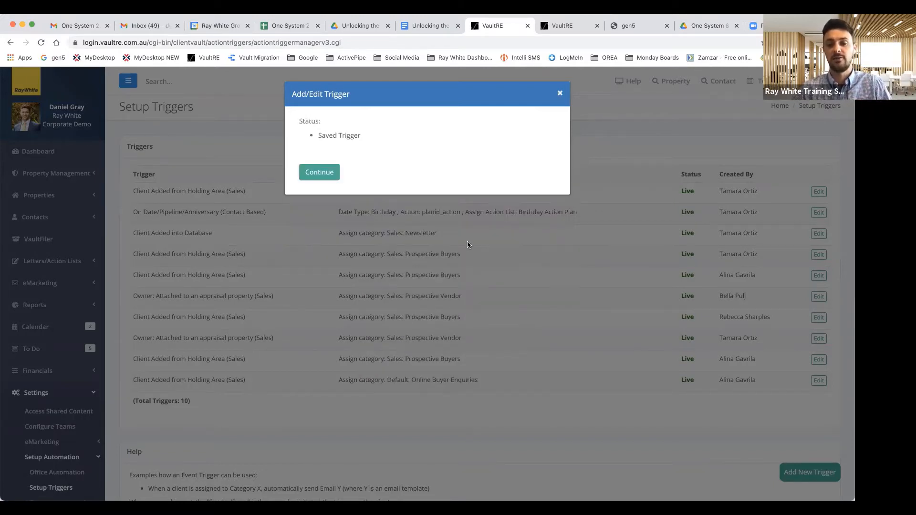
left_click(323, 174)
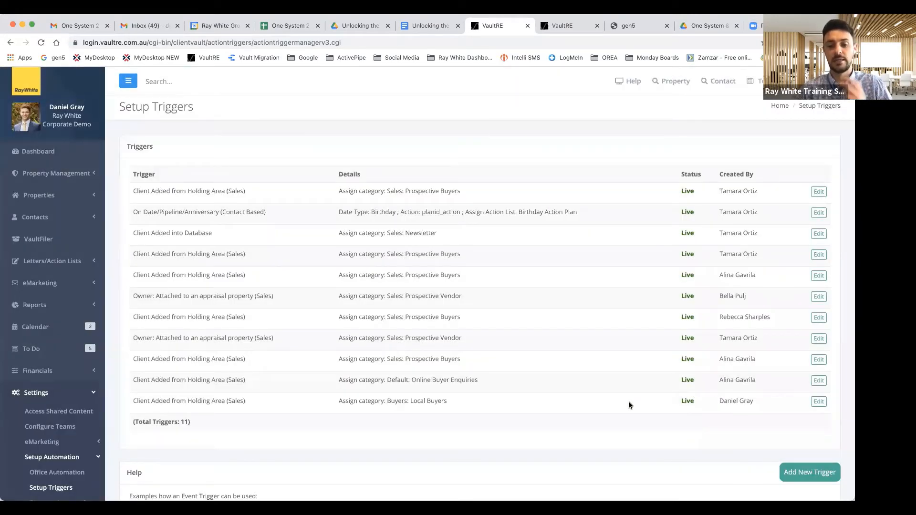
Step: Check the new Buyers: Local Buyers trigger in the list of 11, then expand eMarketing settings
scroll(600, 397, "down", 1)
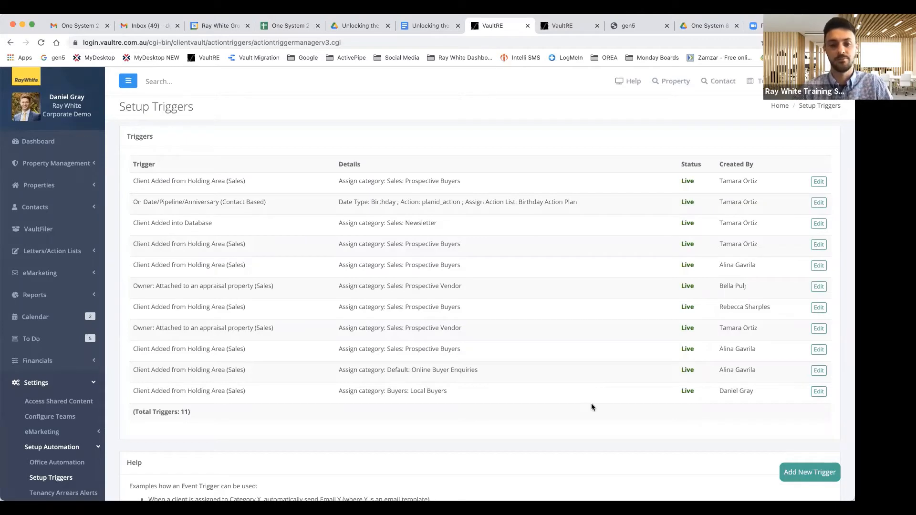
scroll(450, 365, "down", 3)
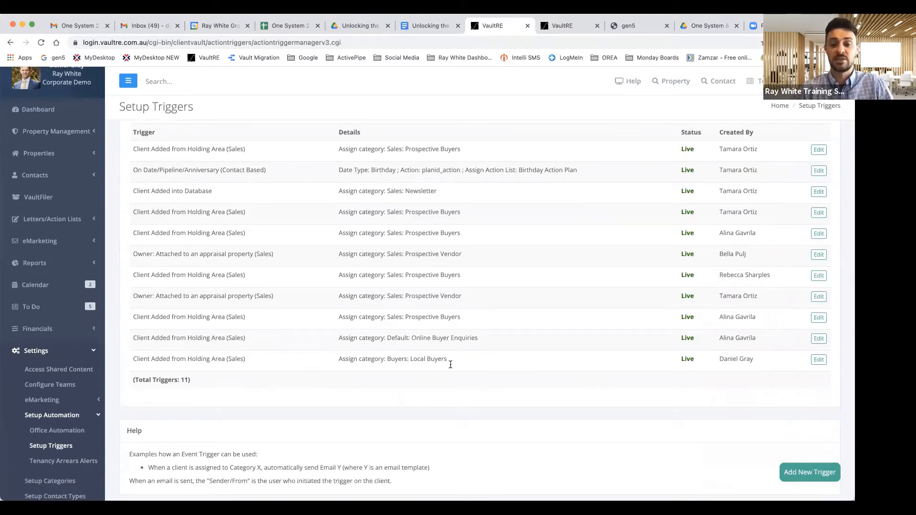
scroll(451, 365, "up", 1)
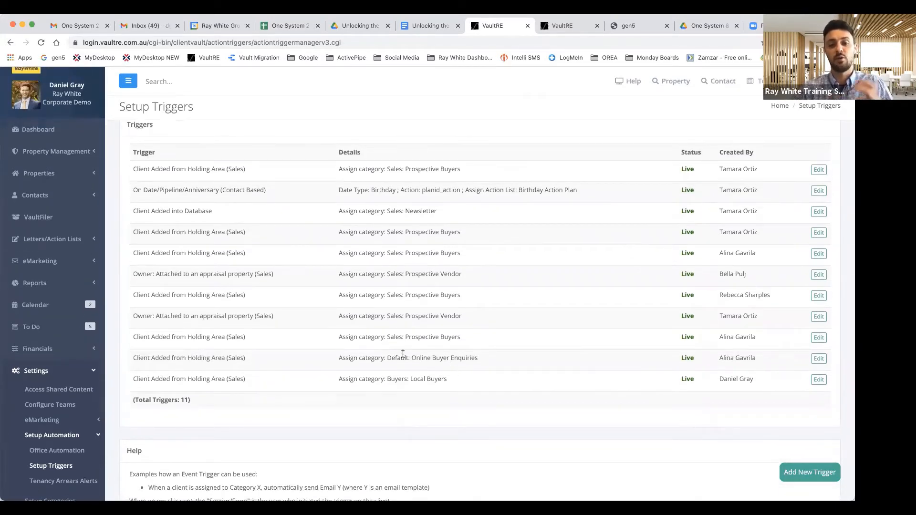
scroll(53, 410, "down", 1)
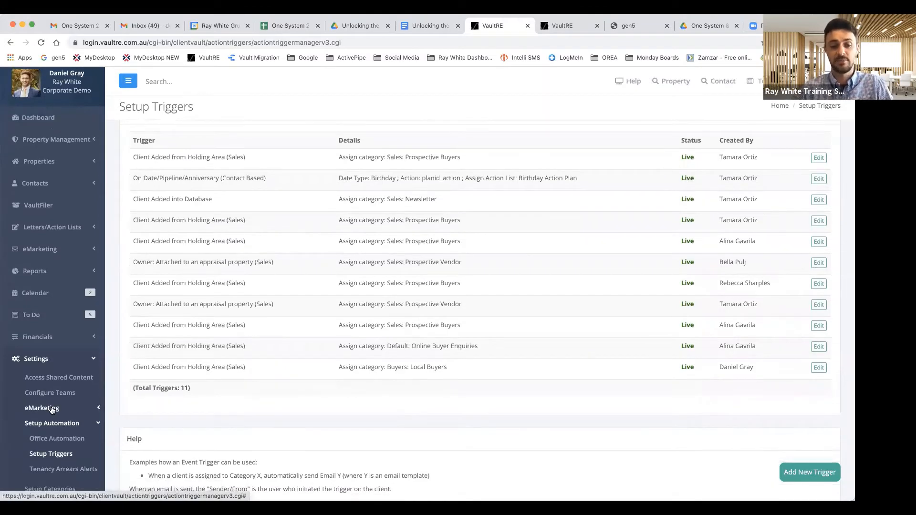
left_click(52, 409)
scroll(59, 406, "down", 2)
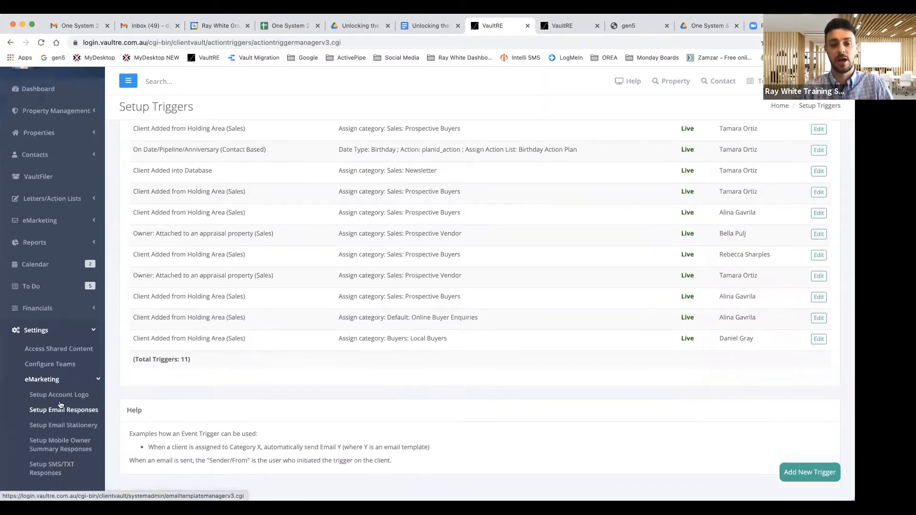
Step: Start a new email response named 'Auto Enquiry Reply'
left_click(66, 409)
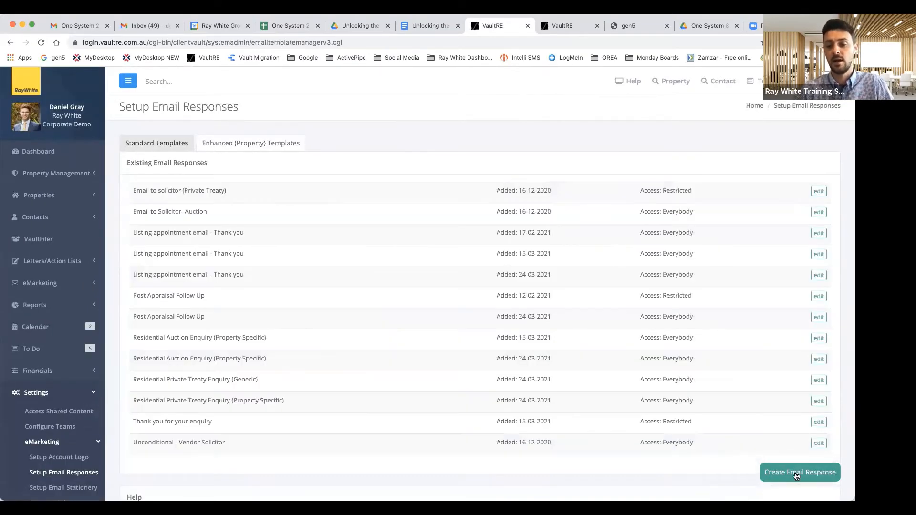
left_click(795, 475)
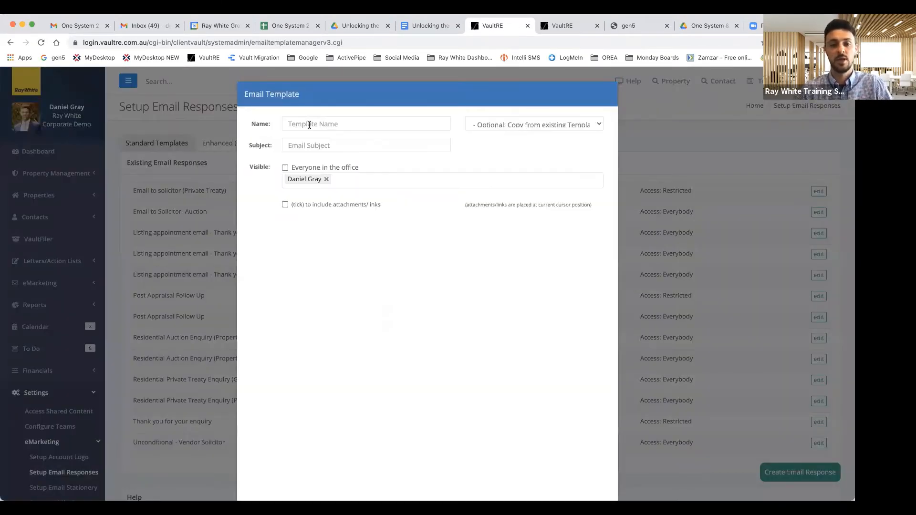
left_click(309, 125)
type("Auto A")
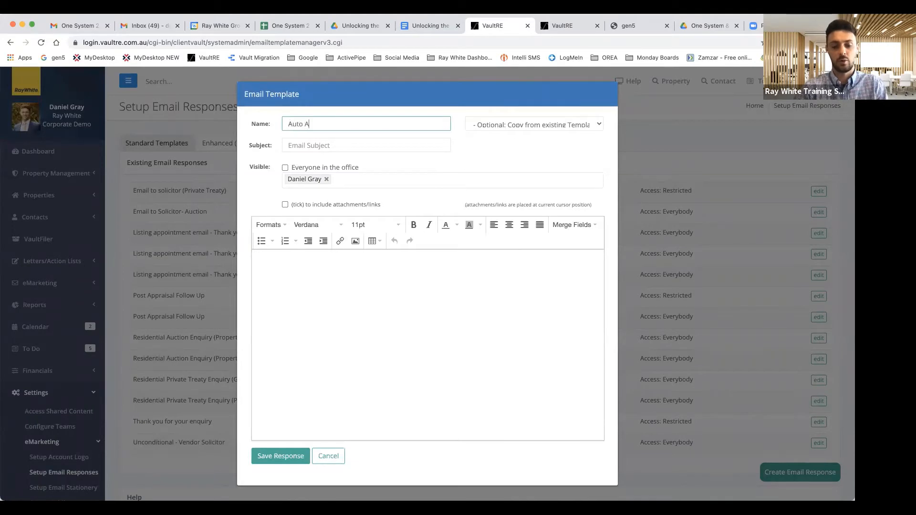
key("BackSpace")
type("Enquiry Reply")
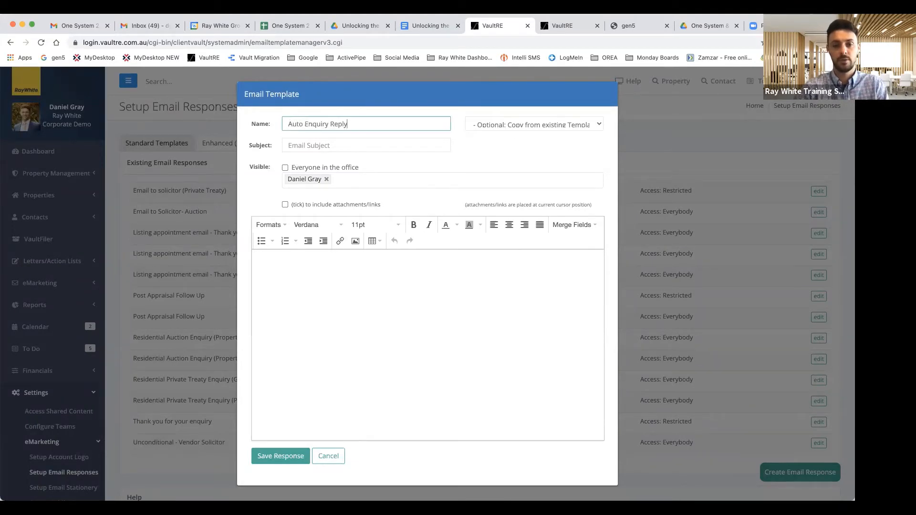
Step: Set the subject 'Thank you for your enquiry' and a 'Hi [First Name],' greeting
left_click(317, 143)
type("Thank yo")
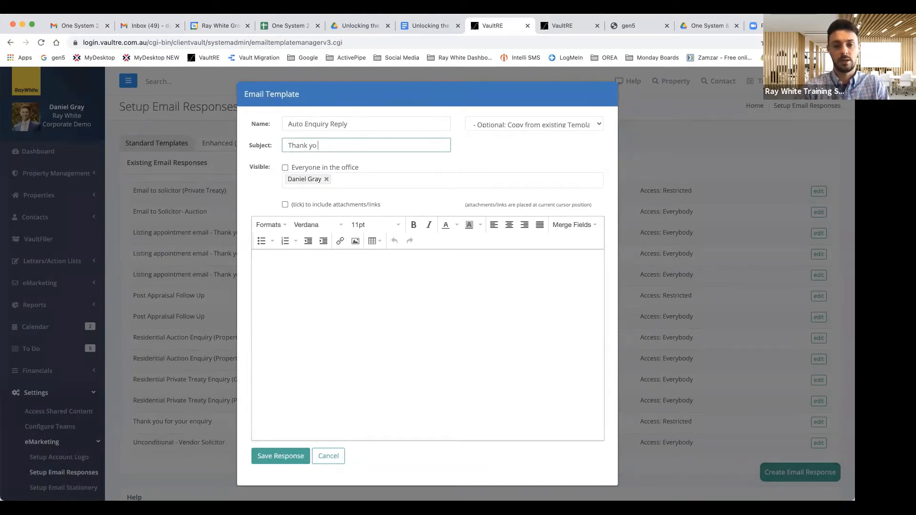
type("u for your enqui")
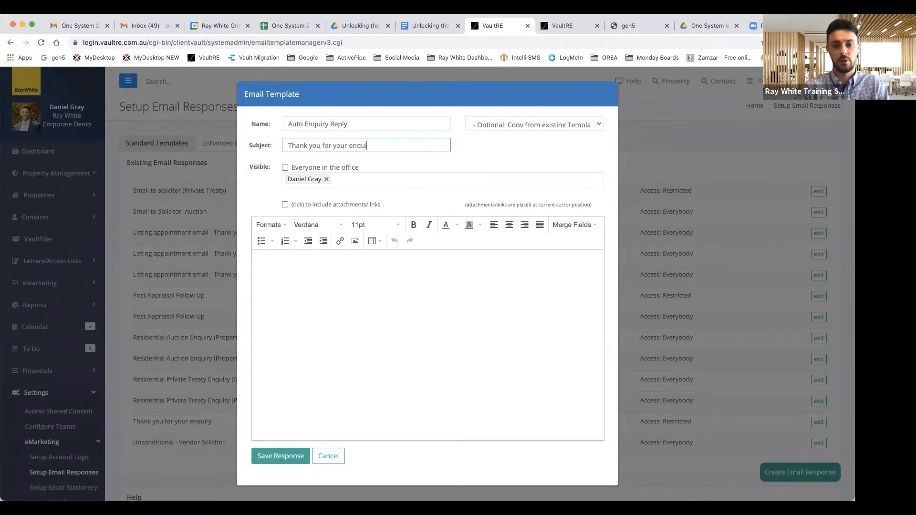
type("ry")
left_click(333, 266)
type("Hi")
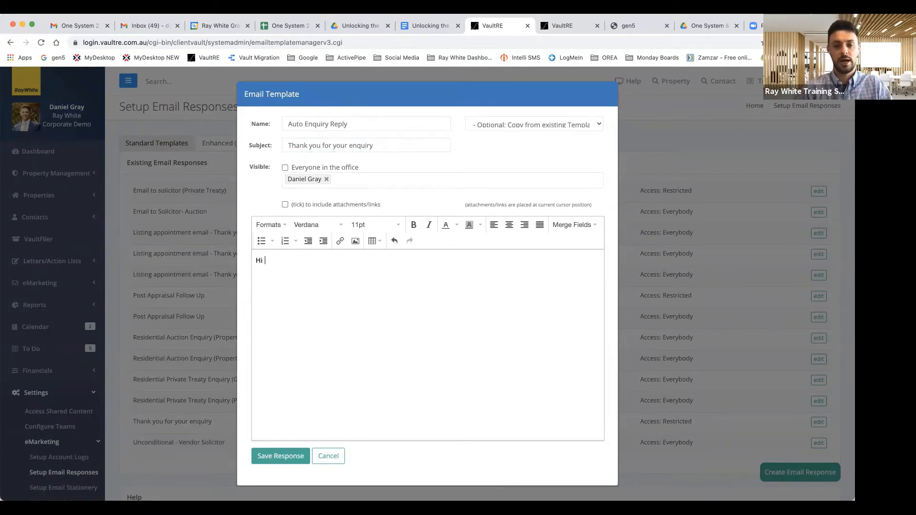
left_click(573, 227)
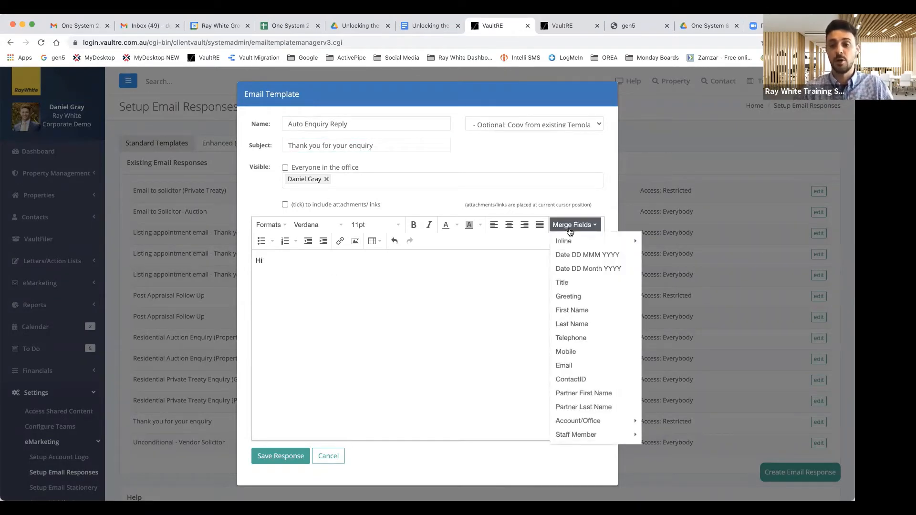
left_click(577, 310)
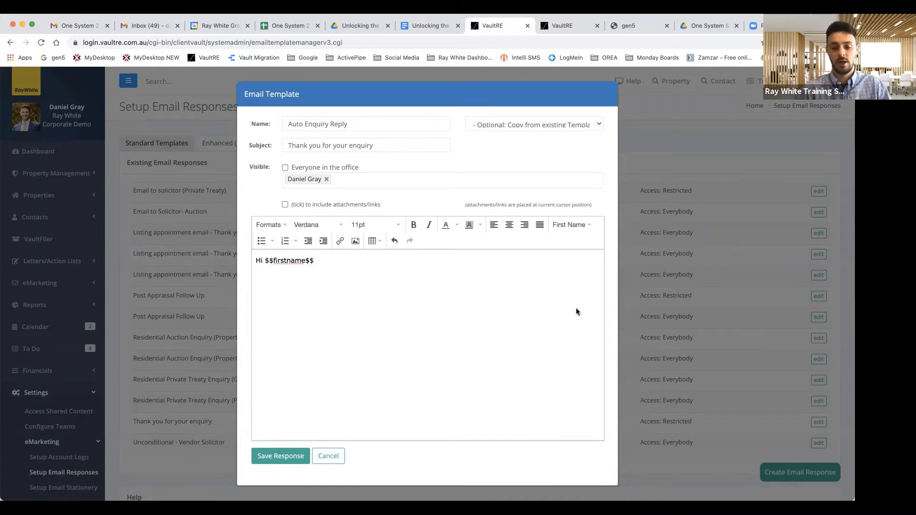
type(",")
key("Return")
key("Return")
Step: Write the thank-you paragraph and the paragraph inviting readers to browse listings at raywhite.com
type("Thank you for your enqou")
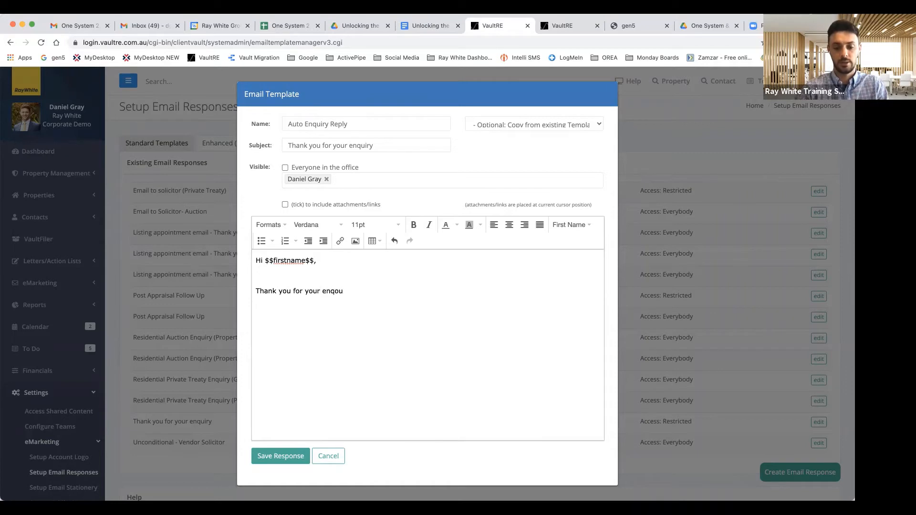
key("BackSpace")
key("BackSpace")
key("BackSpace")
type("uir")
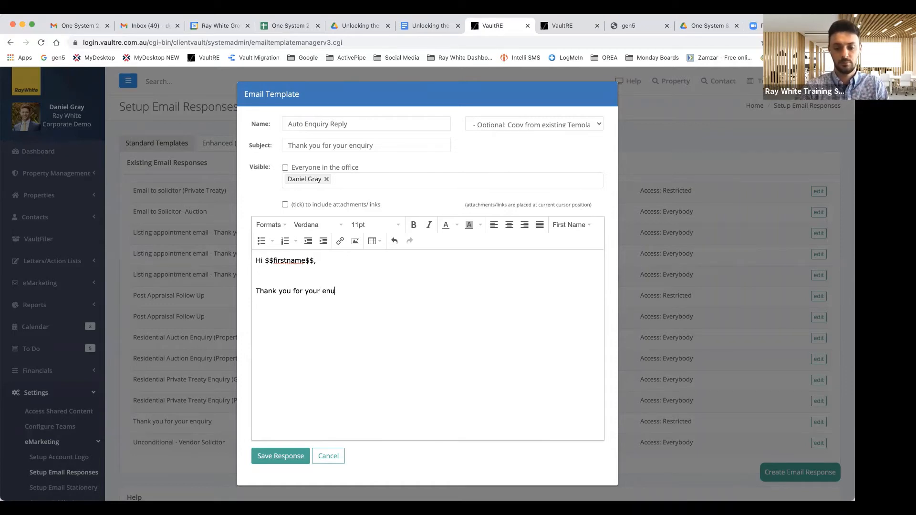
key("BackSpace")
type("quiry, we wil")
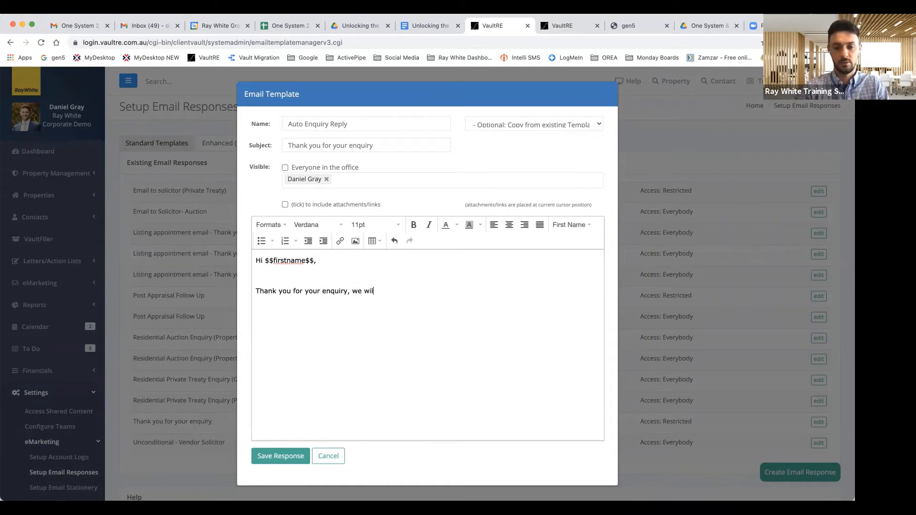
type("l endeavour to get back to you as soon as pos")
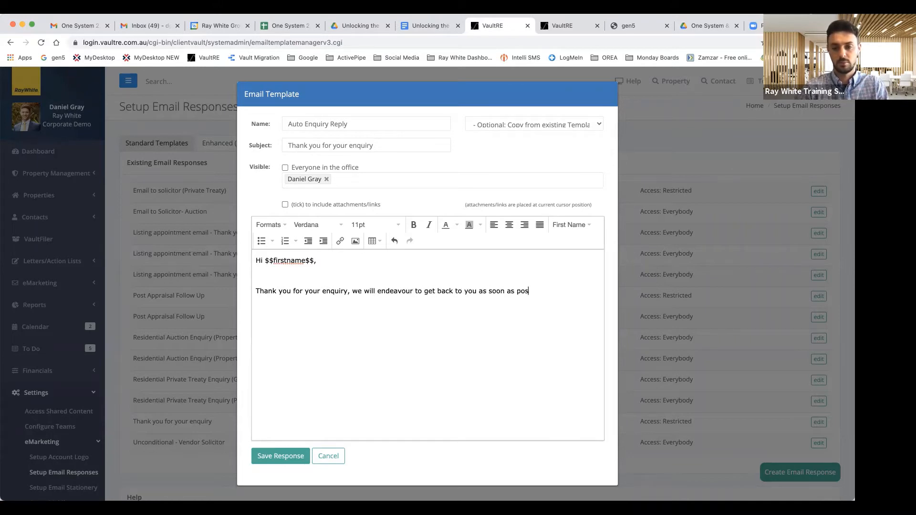
type("sible.")
key("Return")
key("Return")
type("In the mea")
type("ntime, ")
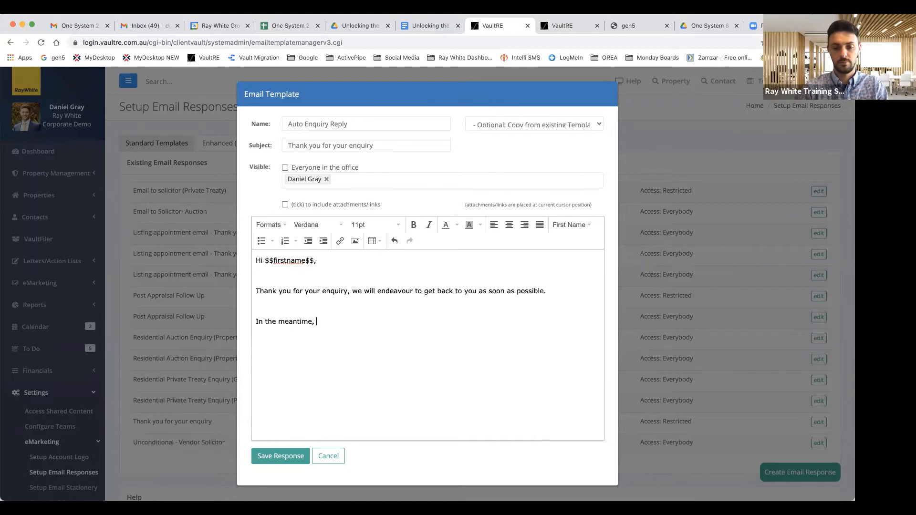
type("please feel free to ")
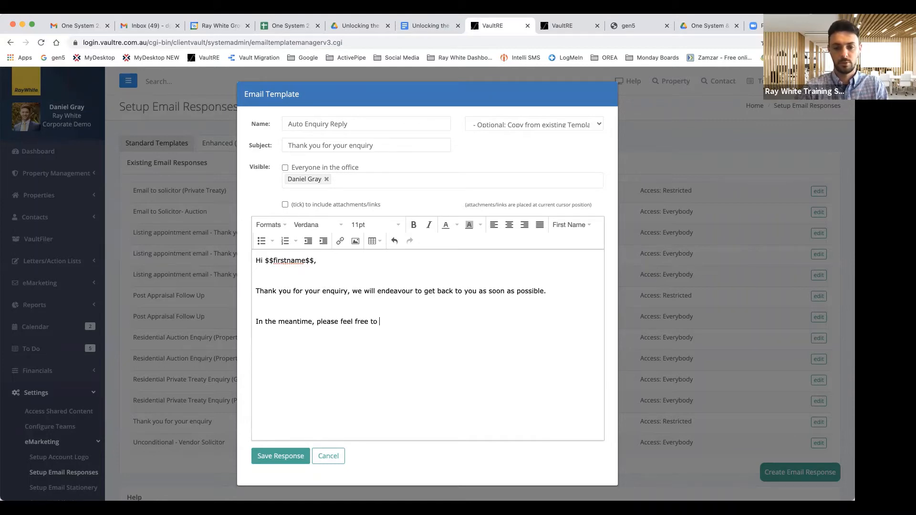
type("learn more about our latest")
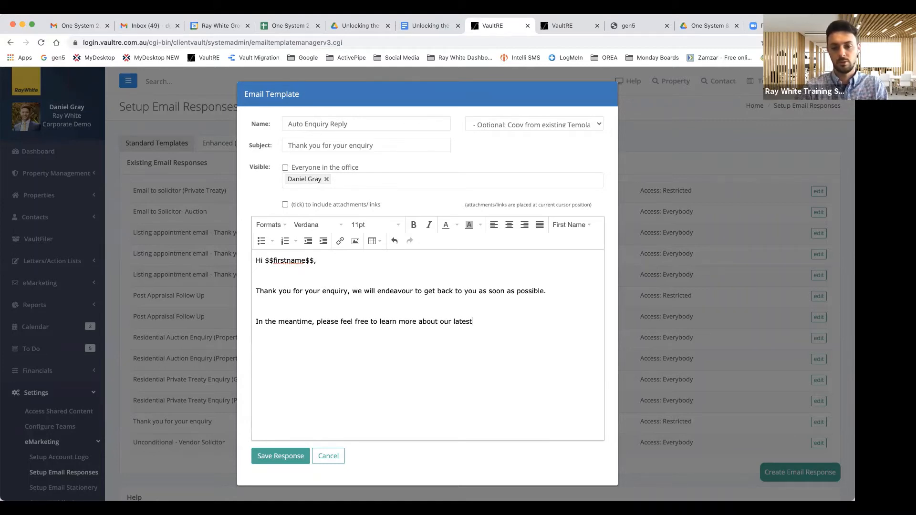
type(" listings or our team at raywhite.com")
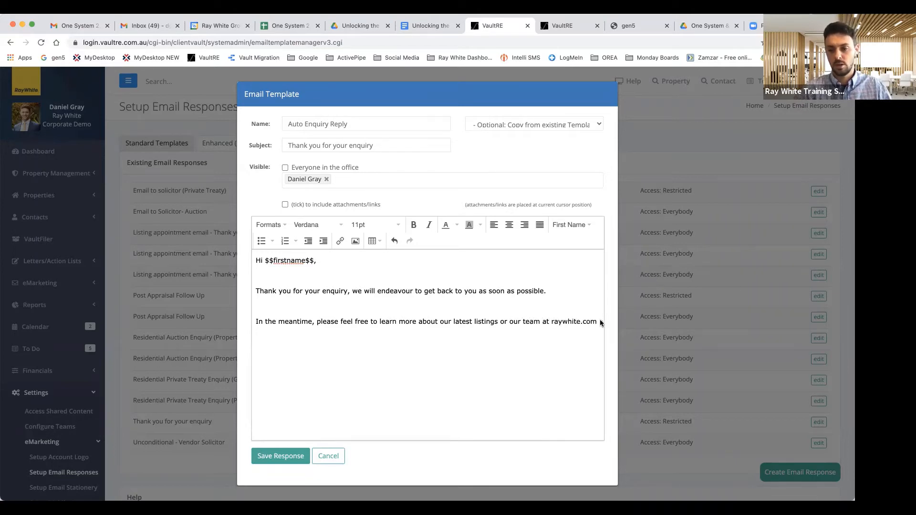
left_click_drag(597, 322, 551, 323)
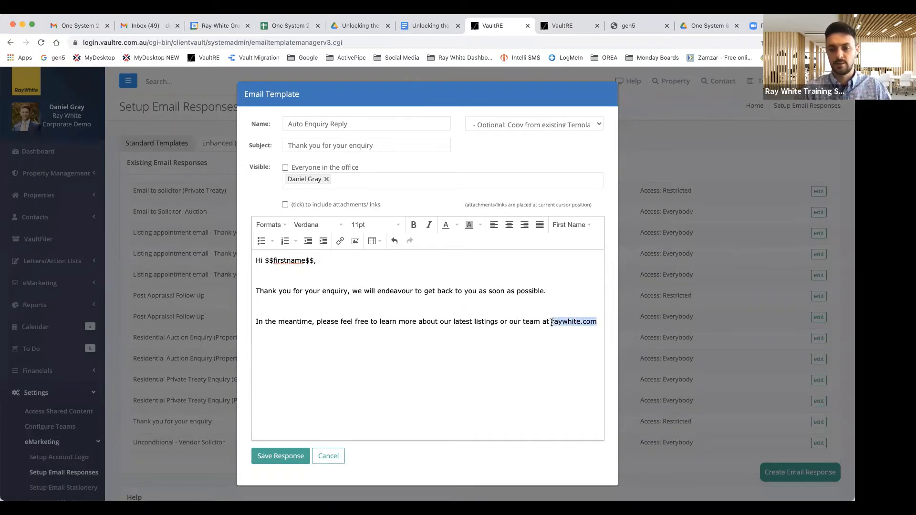
Step: Turn the selected raywhite.com text into a hyperlink to raywhite.com
left_click(340, 240)
type("rayw")
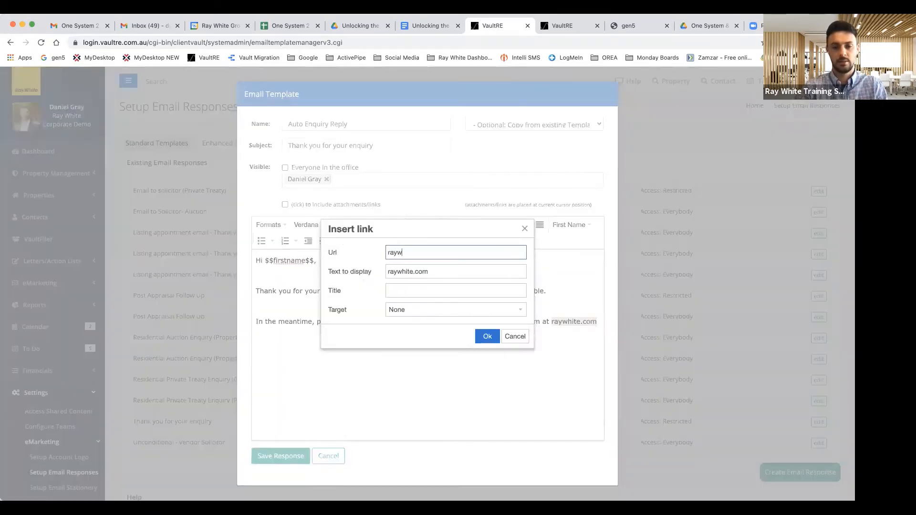
type("hite.com")
left_click(485, 336)
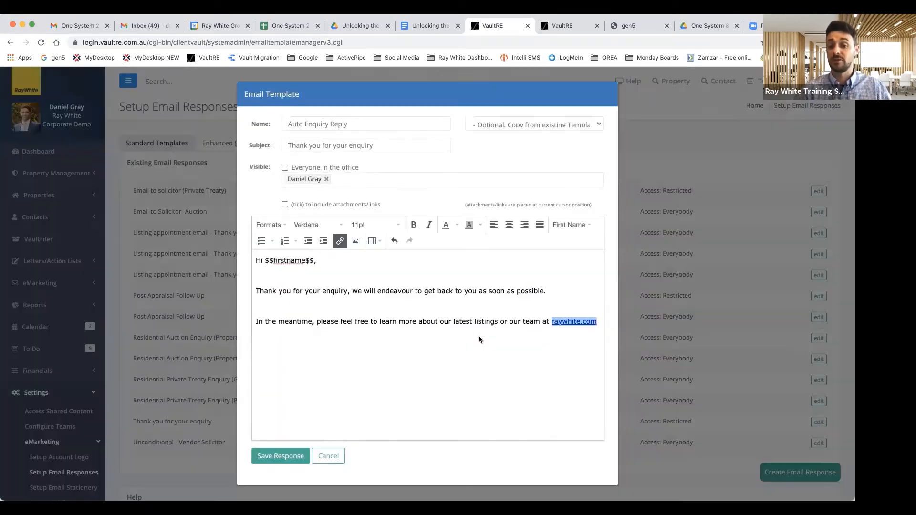
key("Right")
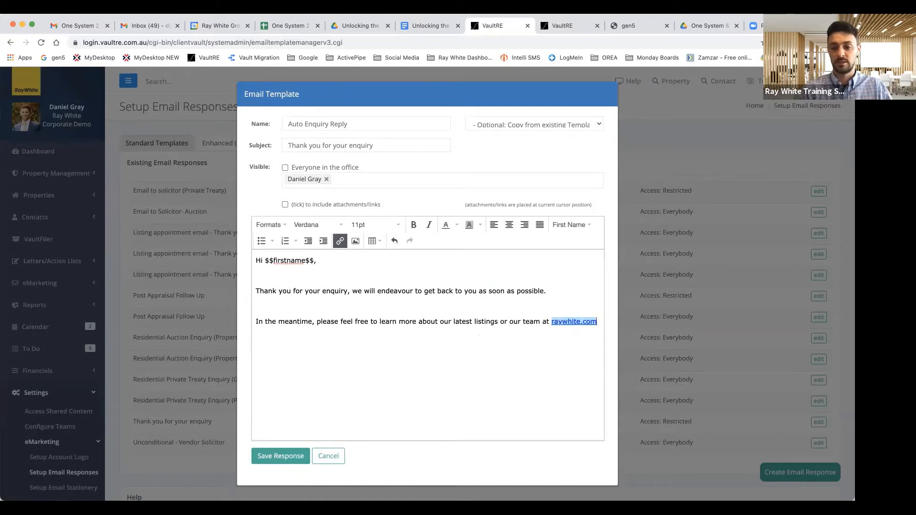
key("Return")
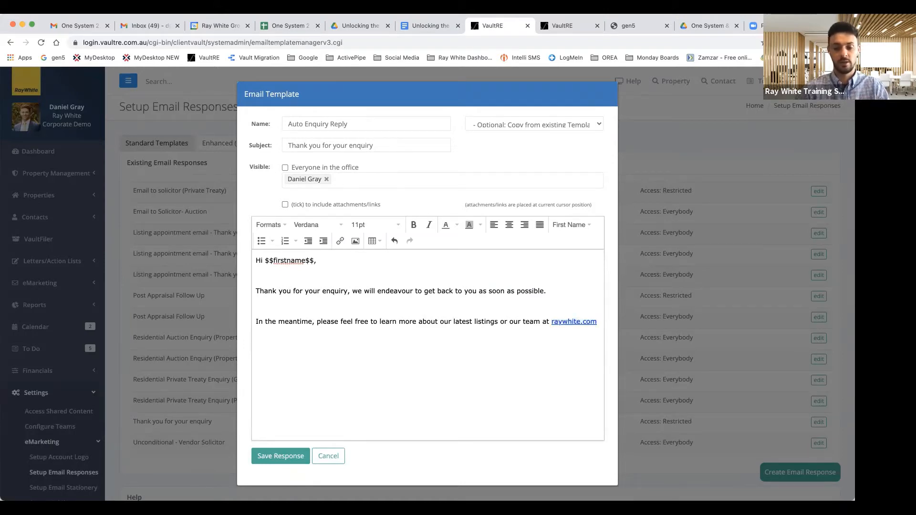
key("Return")
Step: Sign off 'Kind regards,' with Sender First Name, Last Name and Mobile merge fields
type("Kind regards,")
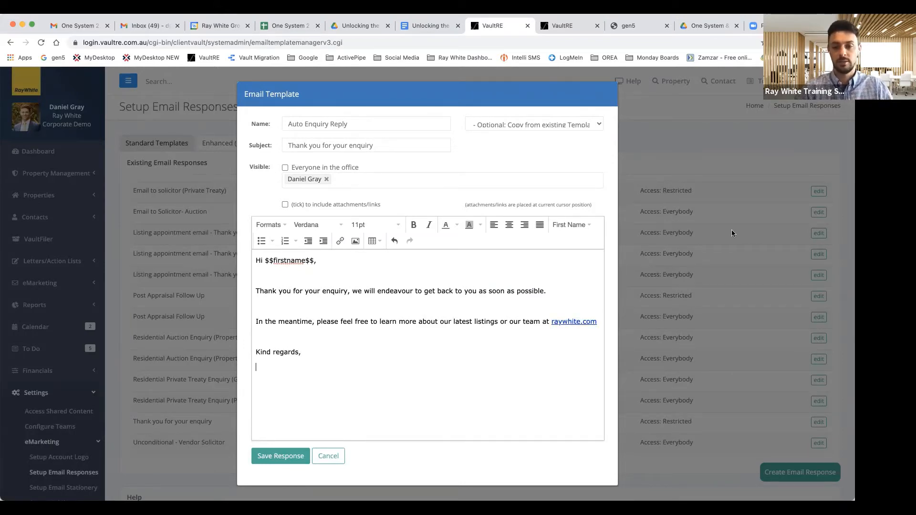
left_click(584, 229)
mouse_move(579, 435)
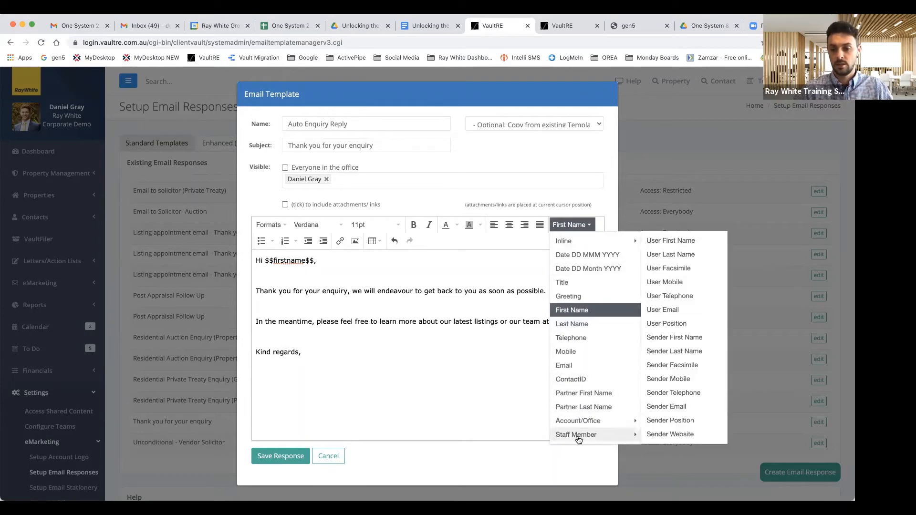
left_click(679, 339)
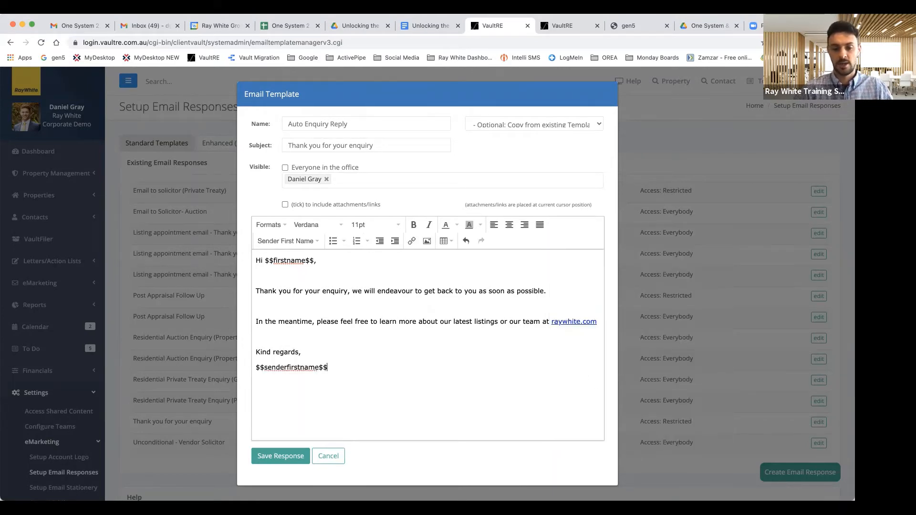
left_click(311, 242)
mouse_move(321, 450)
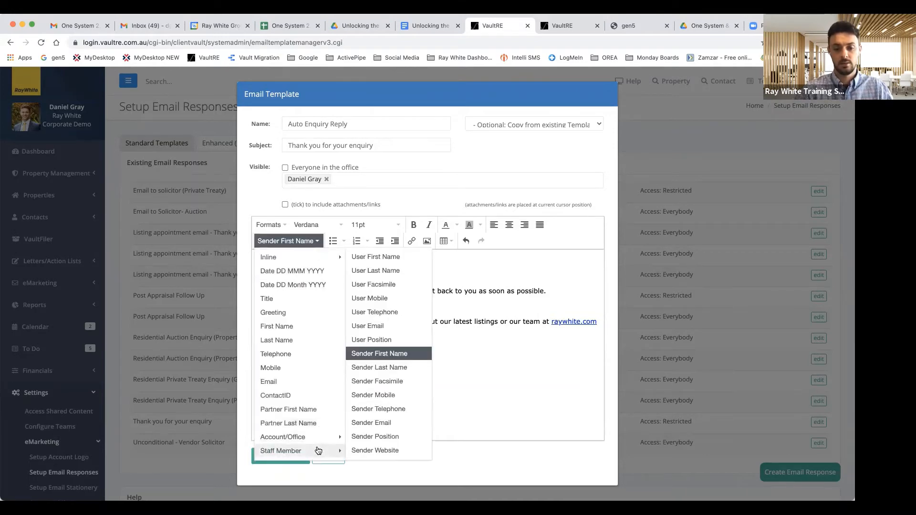
left_click(393, 368)
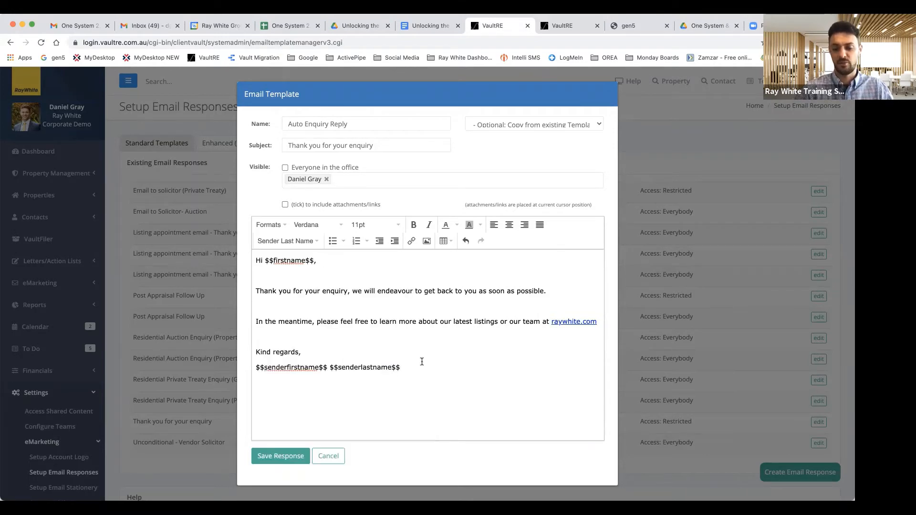
left_click(290, 241)
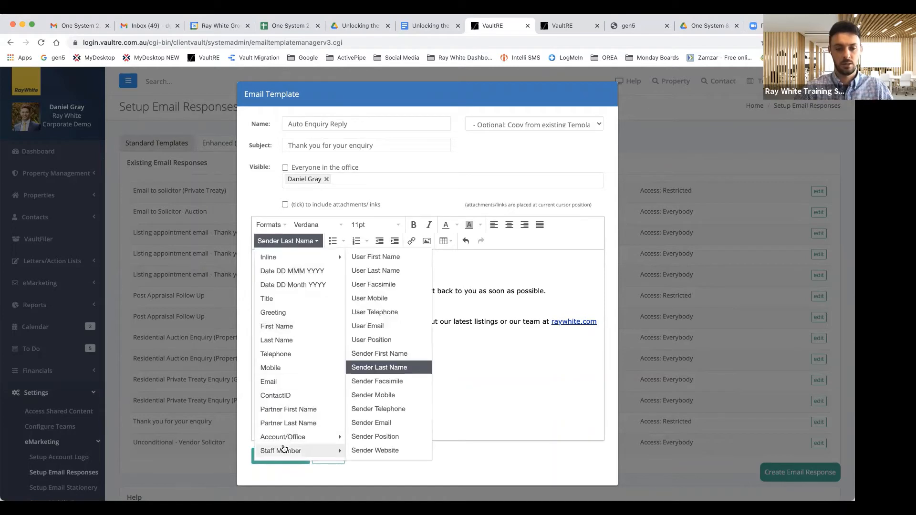
left_click(377, 395)
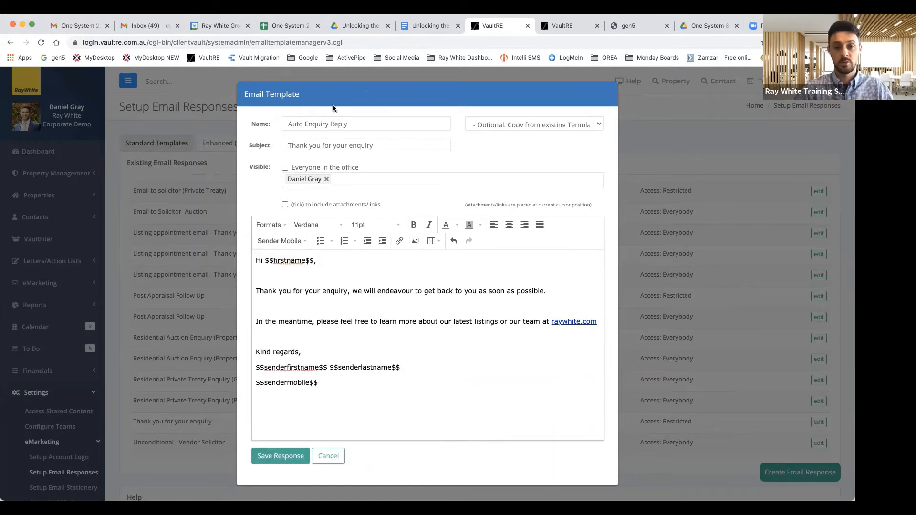
Step: Share the response with everyone in the office and save it
left_click(285, 168)
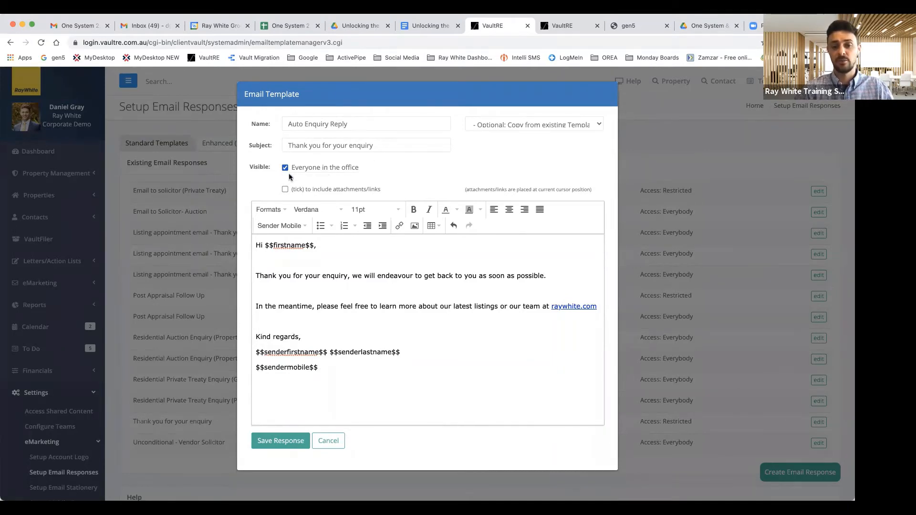
left_click(275, 439)
scroll(53, 391, "down", 3)
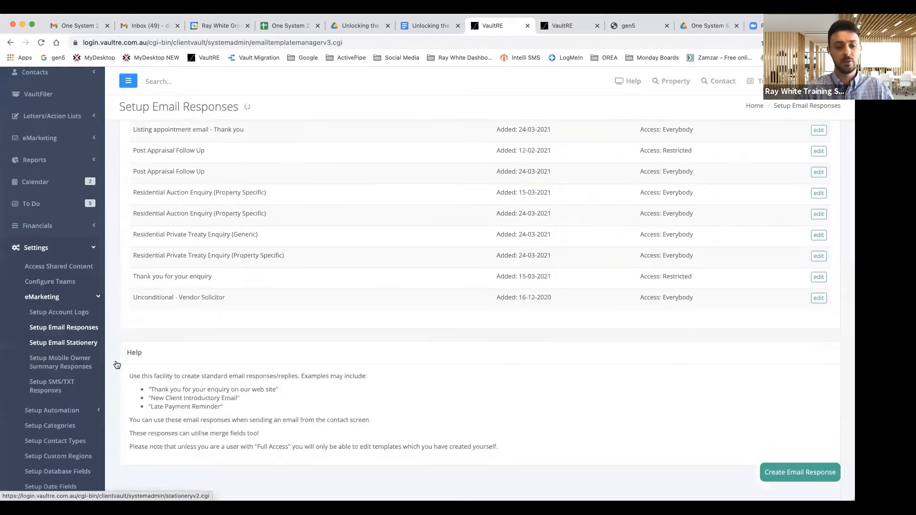
Step: Open the Setup Triggers page from the automation settings
left_click(58, 409)
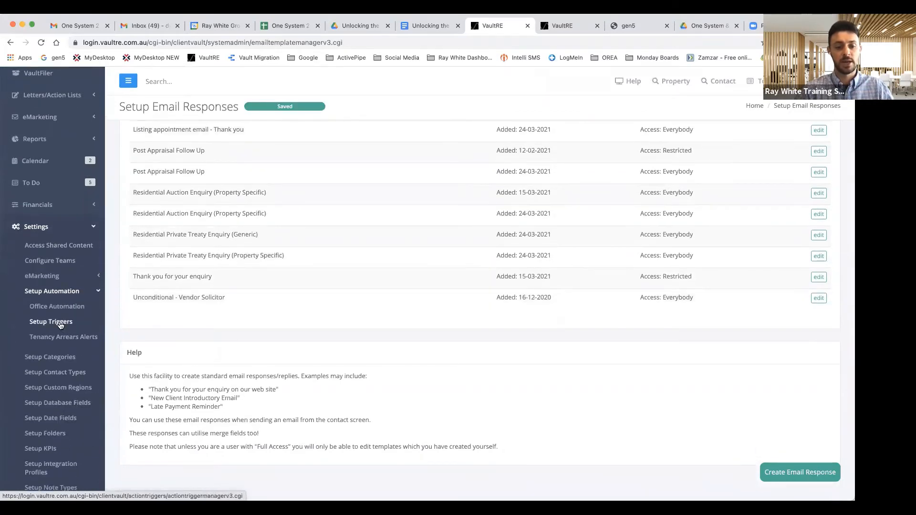
left_click(60, 323)
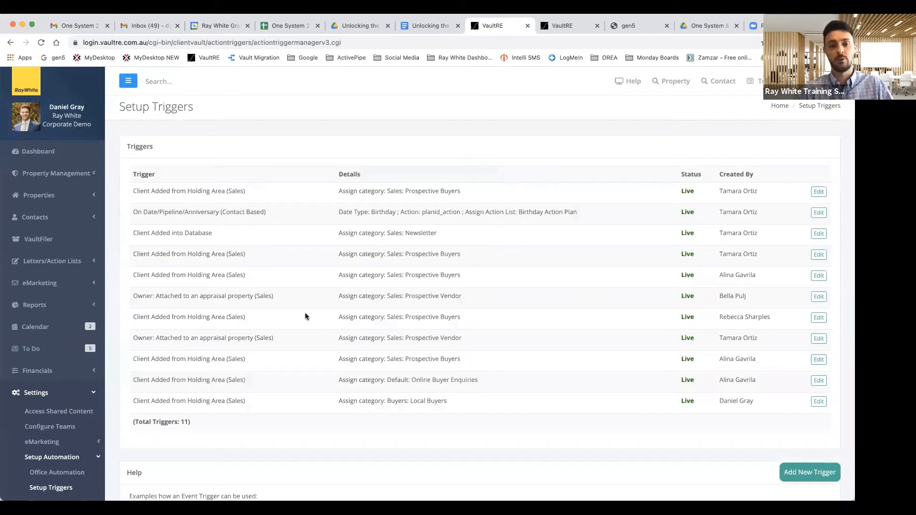
scroll(440, 362, "down", 1)
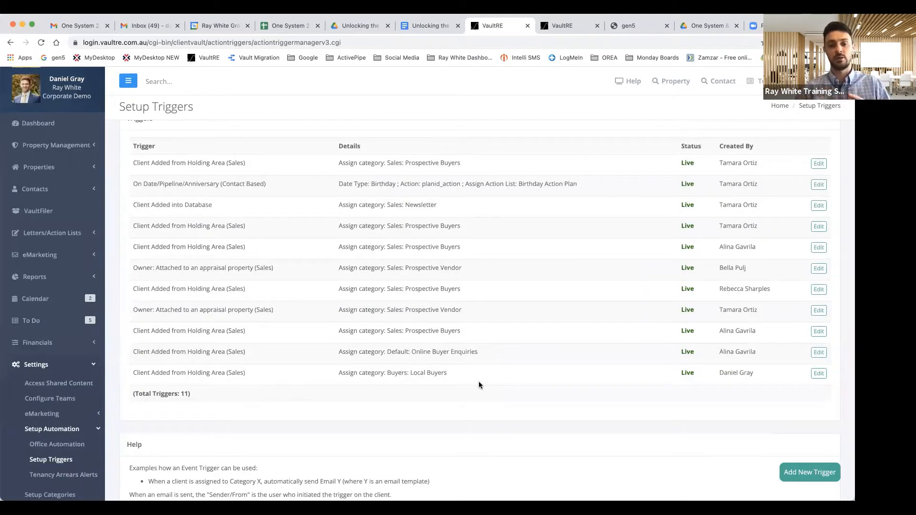
Step: Add a live Client Added from Holding Area (Sales) trigger that sends the Auto Enquiry Reply email
left_click(797, 467)
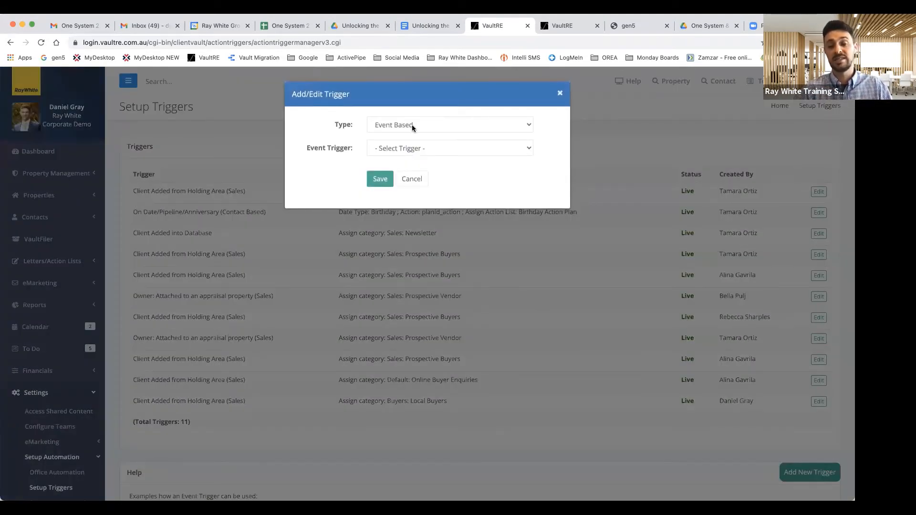
left_click(426, 148)
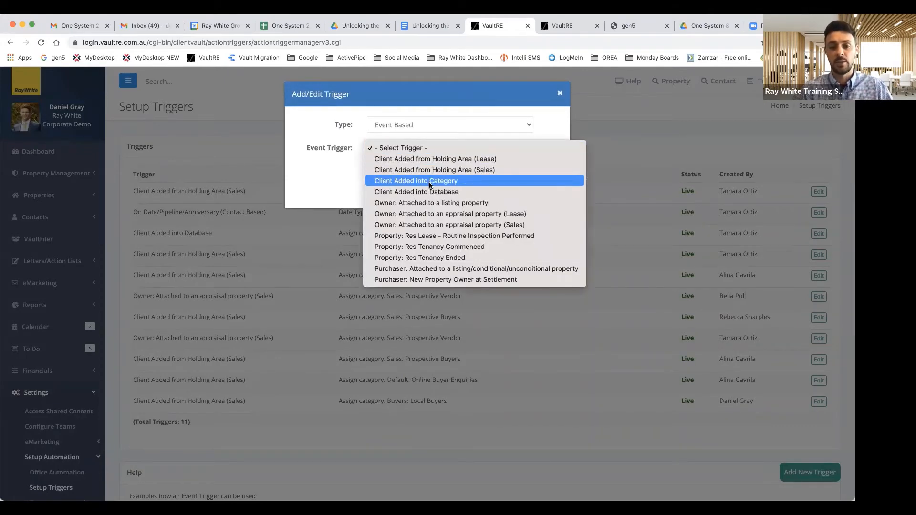
left_click(421, 171)
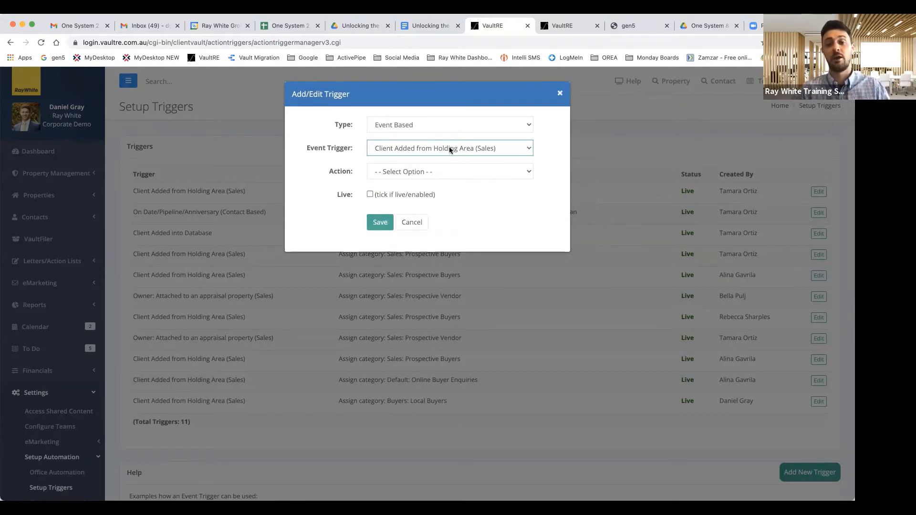
left_click(428, 172)
left_click(422, 183)
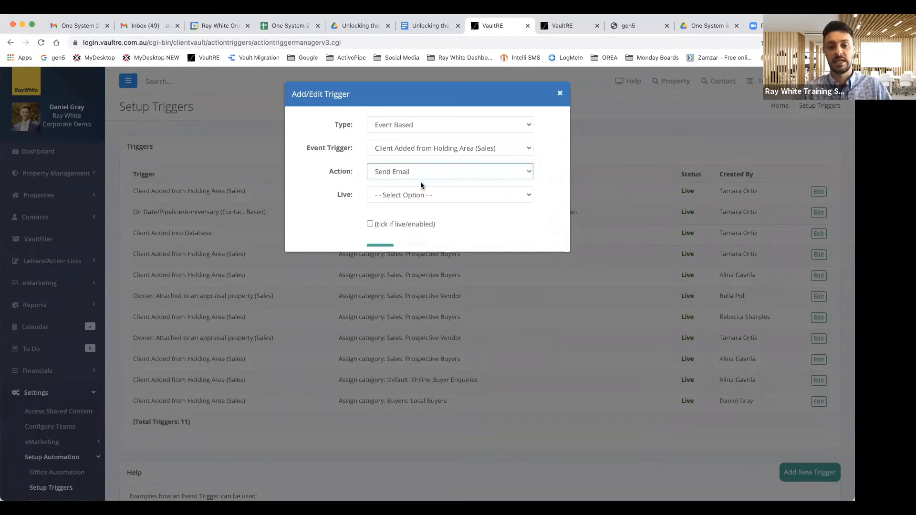
left_click(385, 197)
left_click(390, 206)
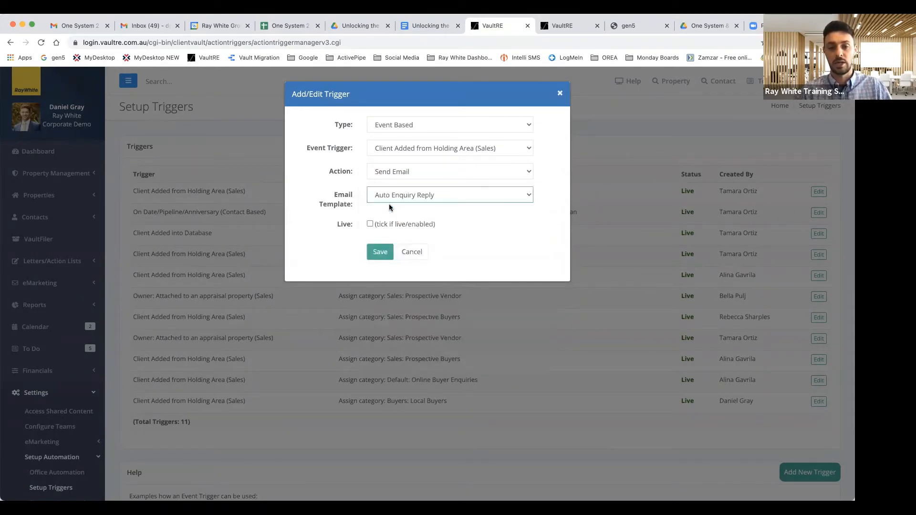
left_click(370, 223)
left_click(377, 250)
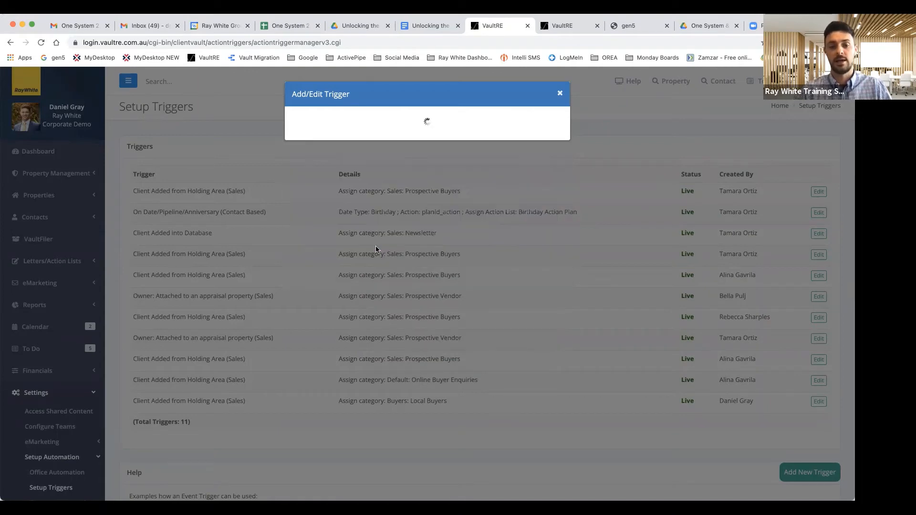
left_click(333, 177)
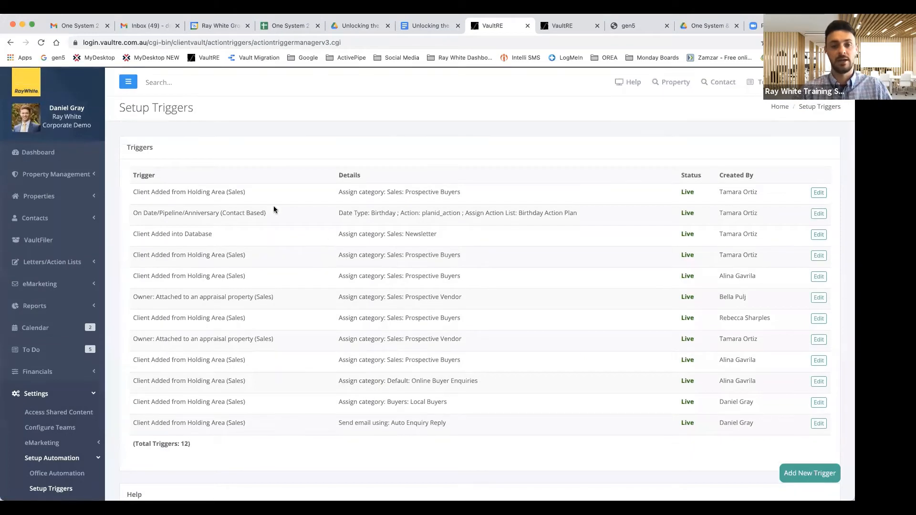
left_click(177, 84)
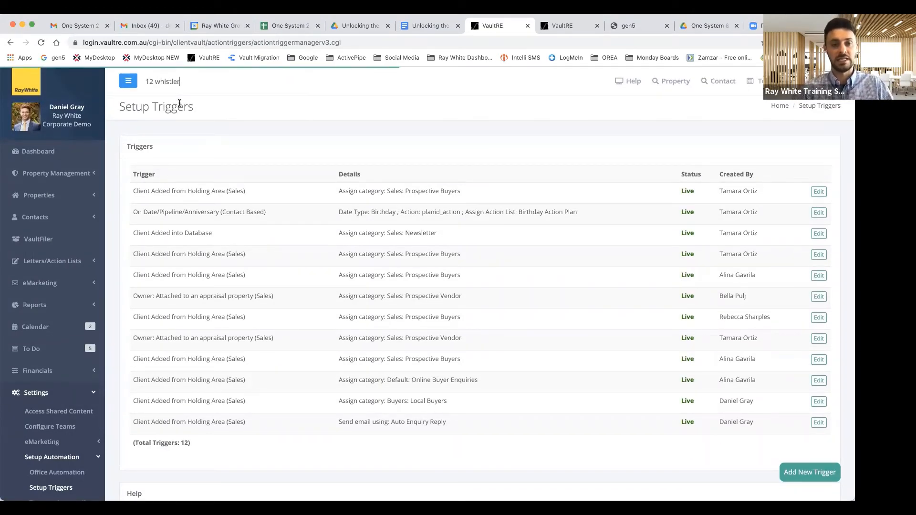
left_click(197, 107)
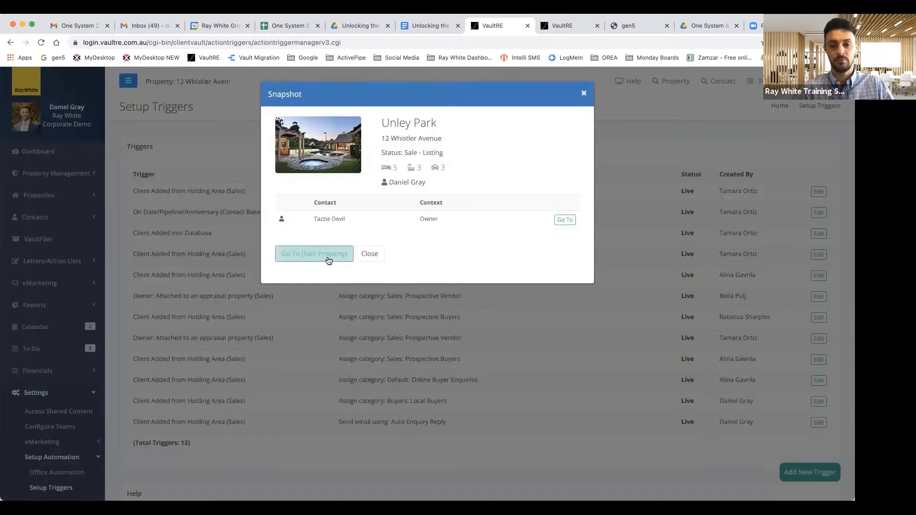
left_click(328, 258)
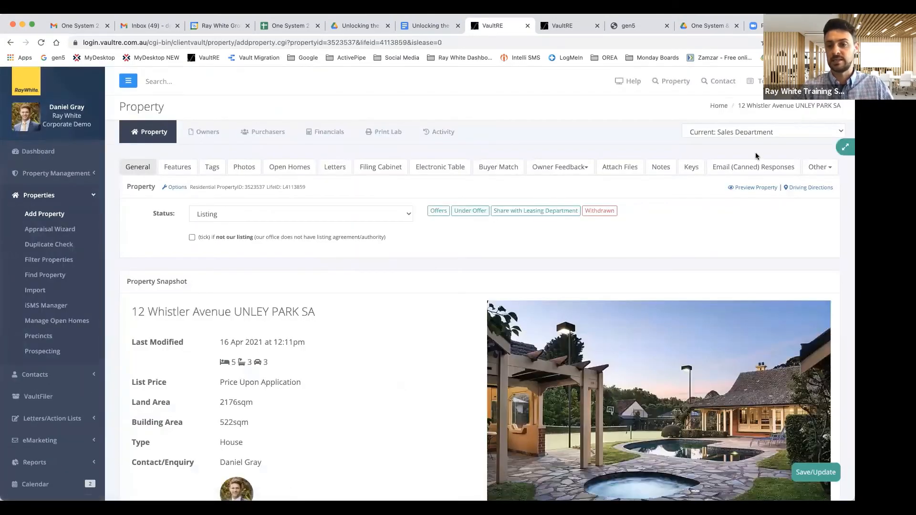
left_click(753, 168)
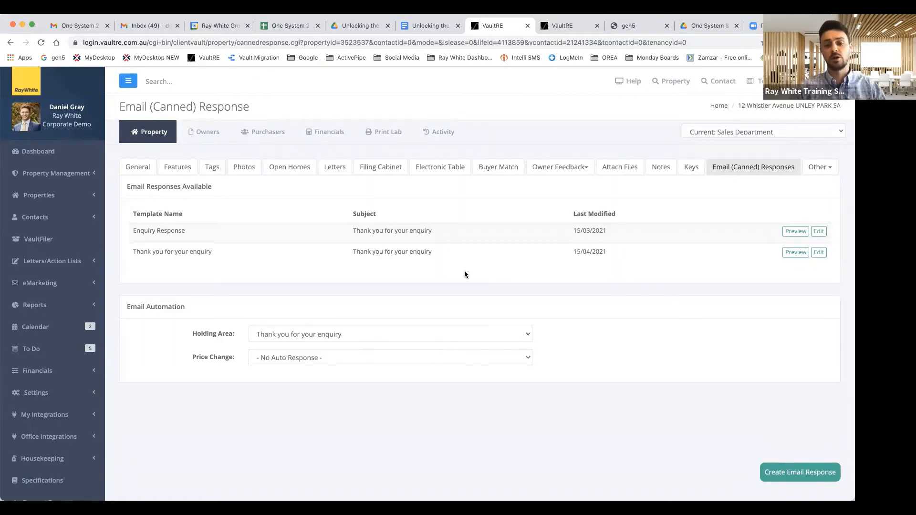
left_click(780, 474)
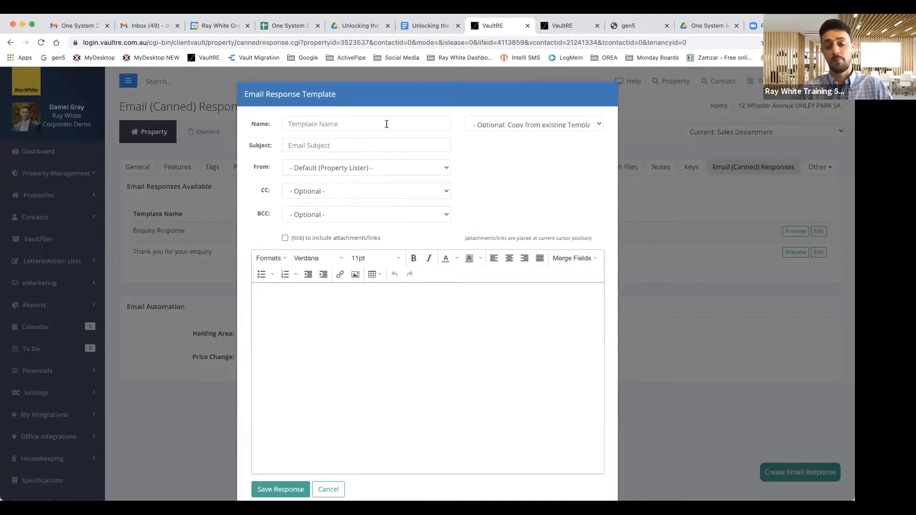
Step: Enter name 'Auction Enquiry Response' and subject 'Thank you for your enquiry' in the template
left_click(341, 125)
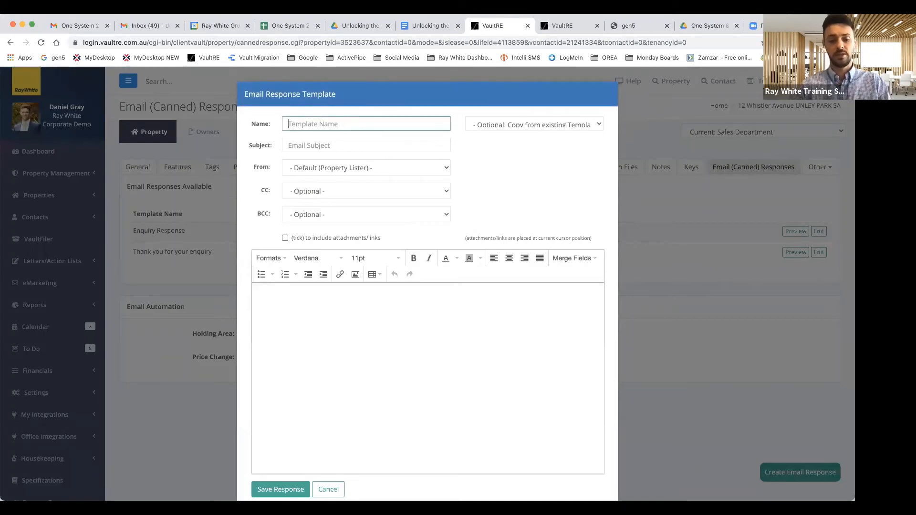
type("Auction Enquiry Response")
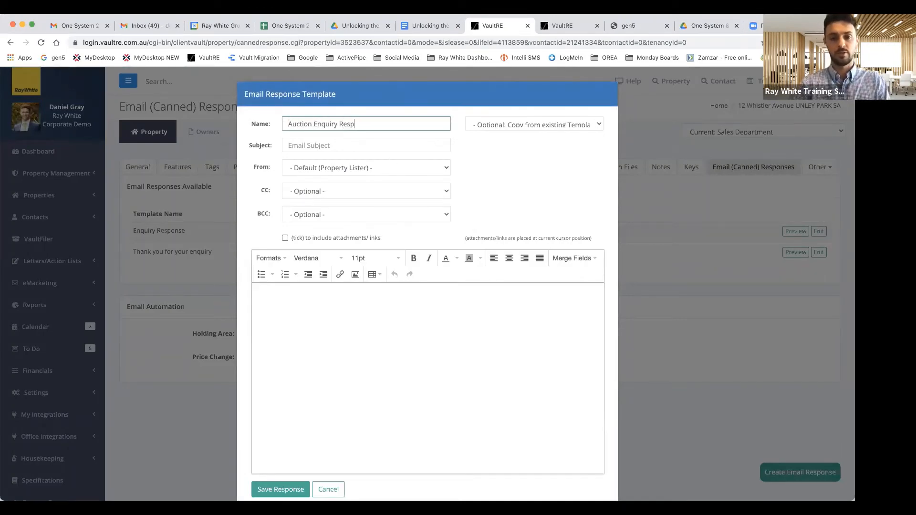
left_click(327, 141)
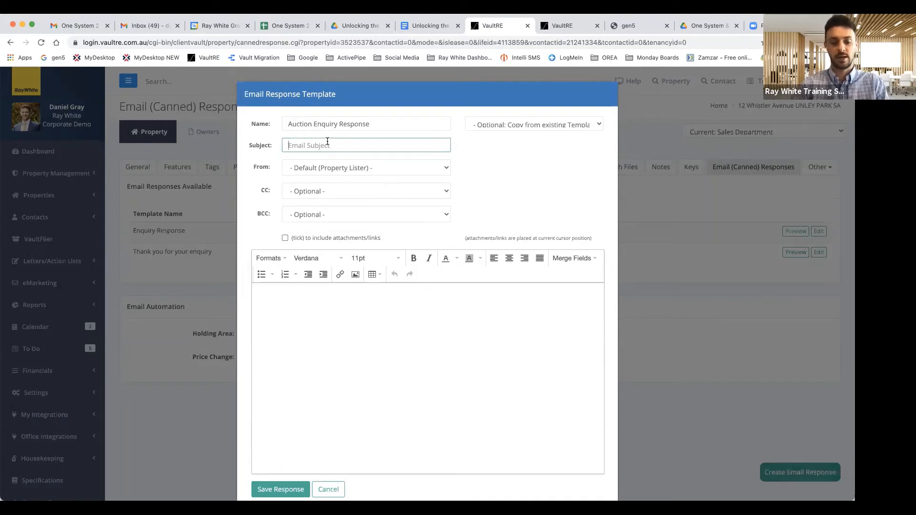
type("Thank you")
key("BackSpace")
type("fo")
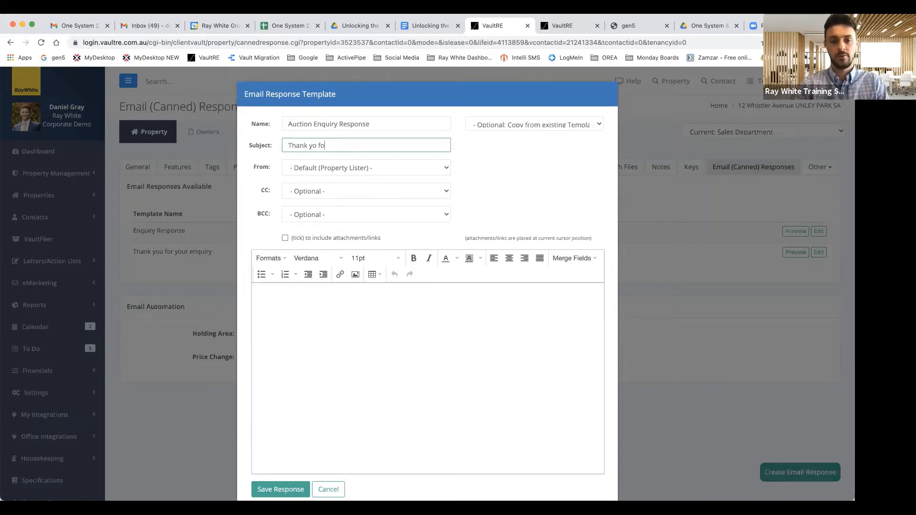
key("BackSpace")
key("BackSpace")
key("BackSpace")
type("u for your ")
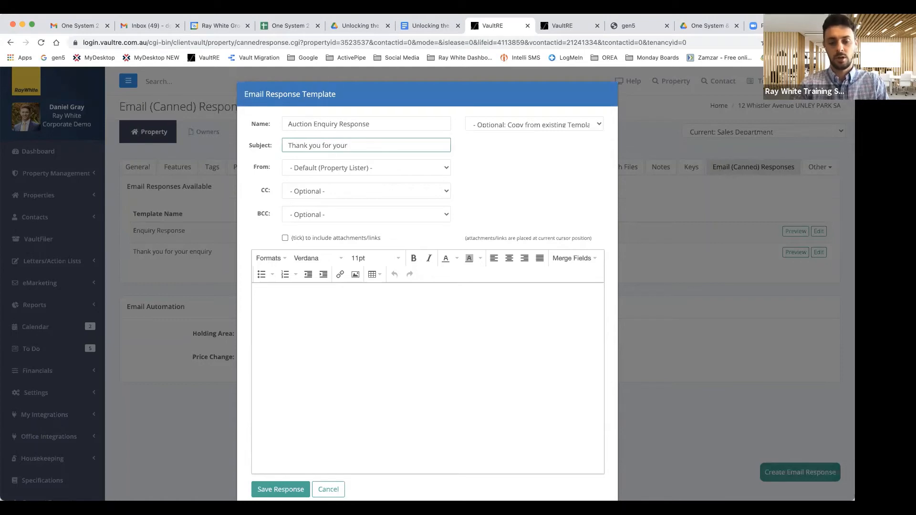
type("enquiry")
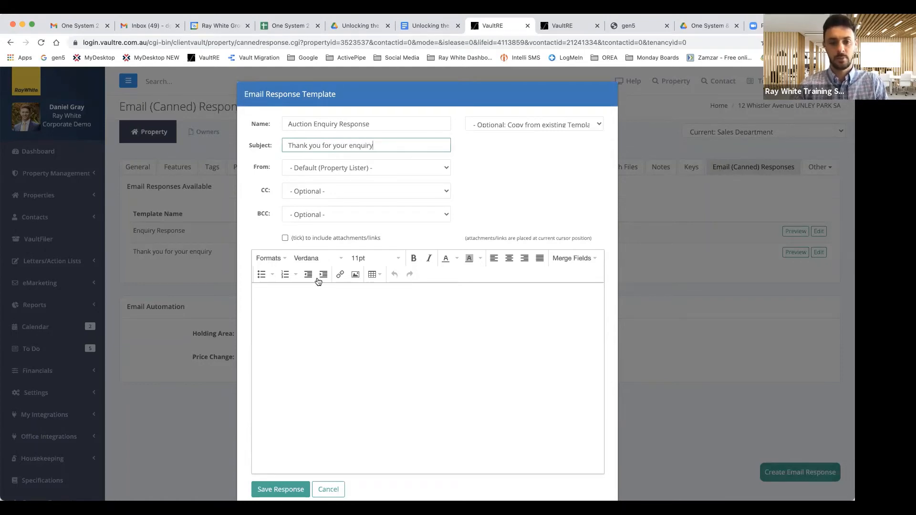
left_click(315, 313)
Step: Write the greeting 'Hi' with the First Name merge field, then 'Thank you for your enquiry on'
type("Hi")
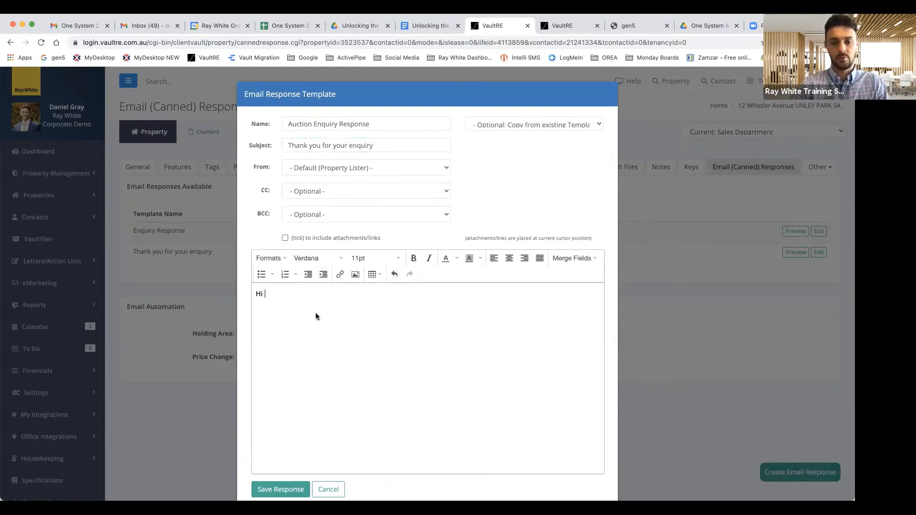
left_click(578, 259)
left_click(575, 315)
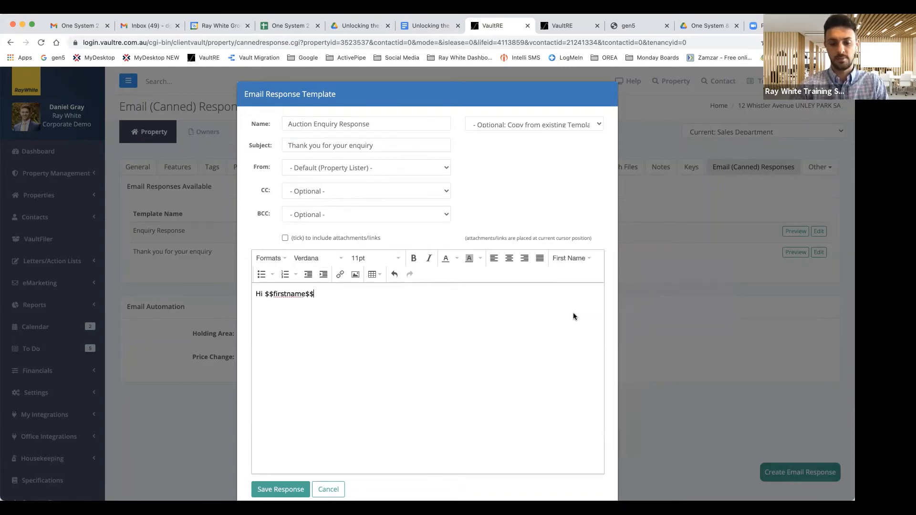
type(",")
key("Return")
key("Return")
type("Tank y")
key("BackSpace")
key("BackSpace")
key("BackSpace")
key("BackSpace")
key("BackSpace")
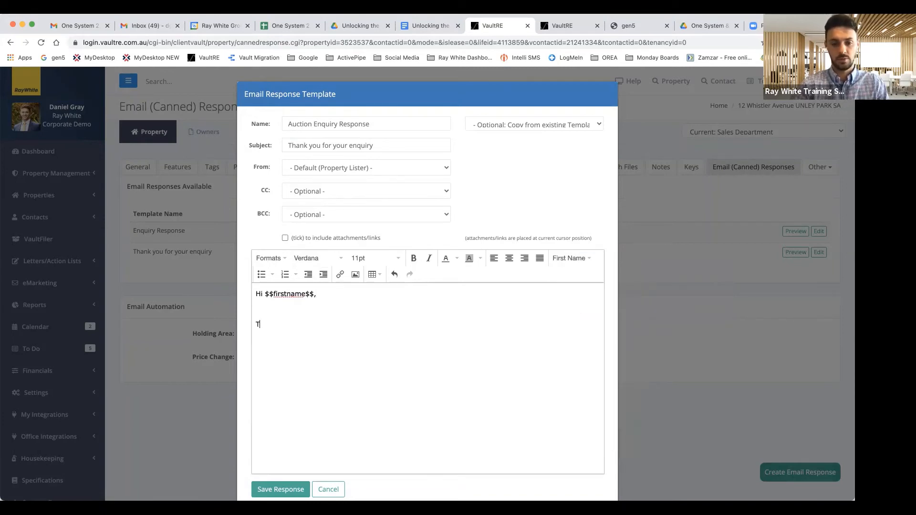
type("hank you for your enqi")
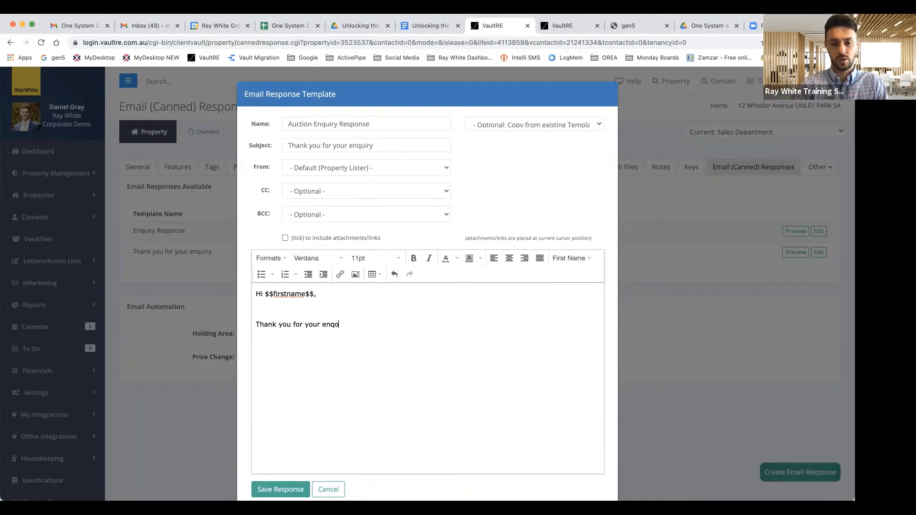
key("BackSpace")
type("uiry on")
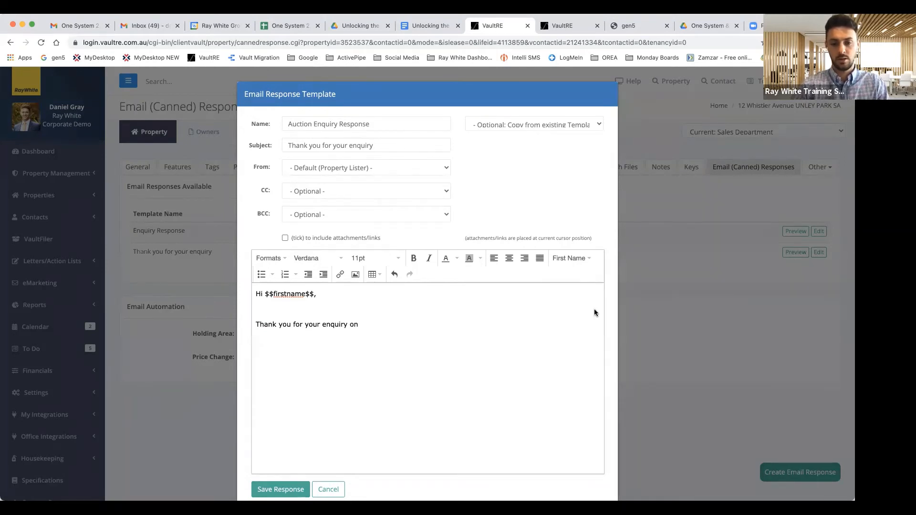
Step: Insert the property address merge field and write the vendor feedback and no-reserve sentences
left_click(595, 258)
mouse_move(581, 440)
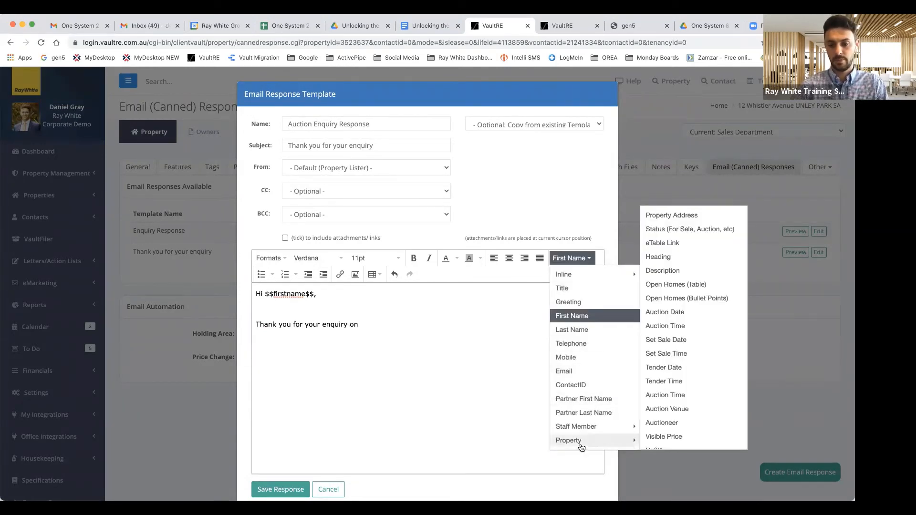
left_click(677, 216)
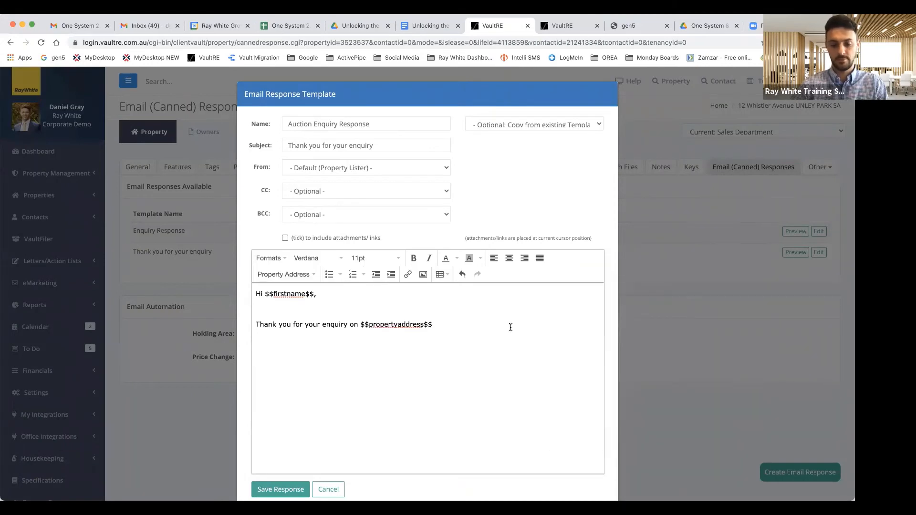
type(", the")
key("BackSpace")
key("BackSpace")
key("BackSpace")
type("our ")
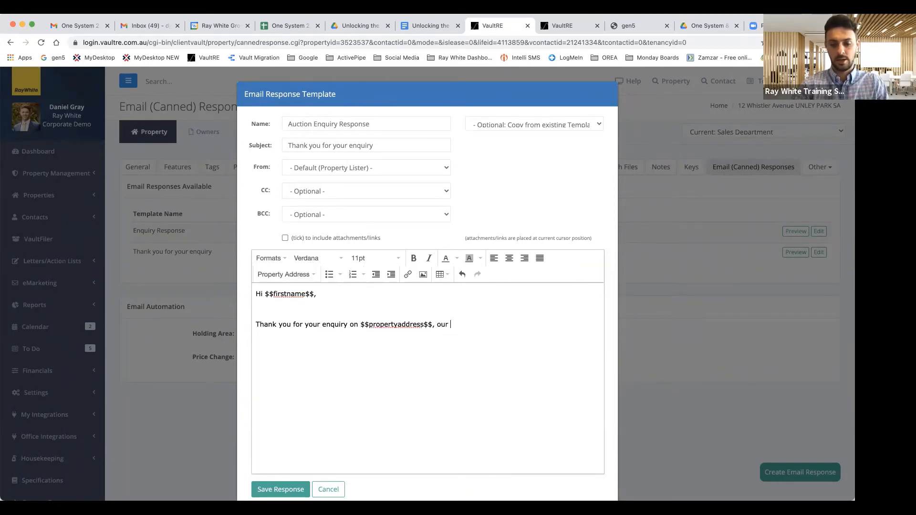
type("vendor has asked us ")
type("t")
key("BackSpace")
type("asked ")
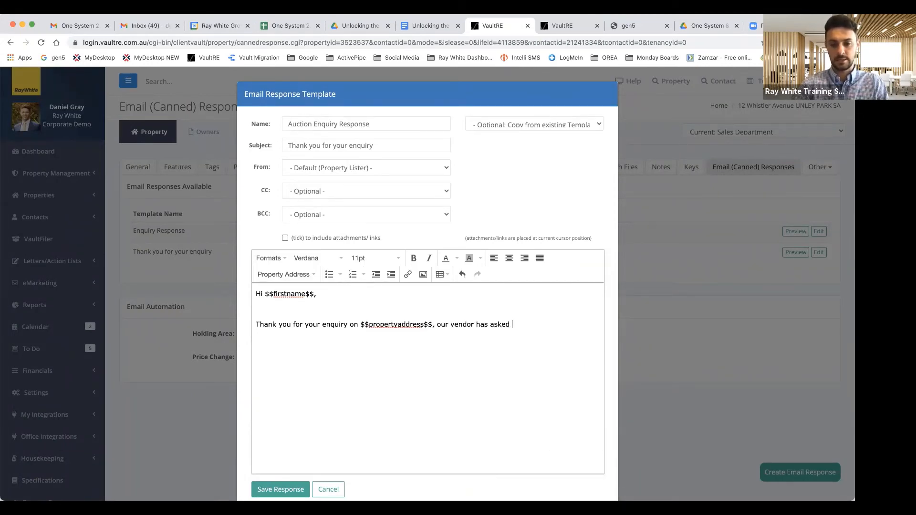
type("us to receive buyer ")
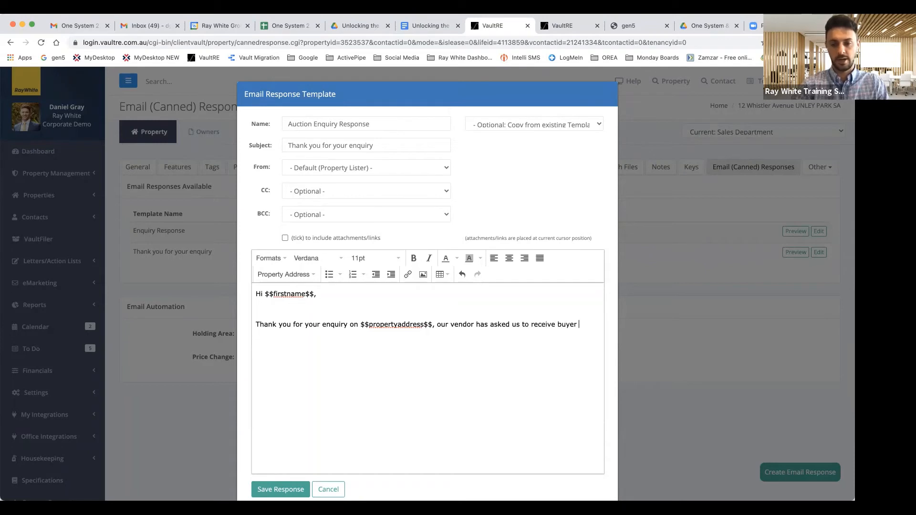
type("feedback")
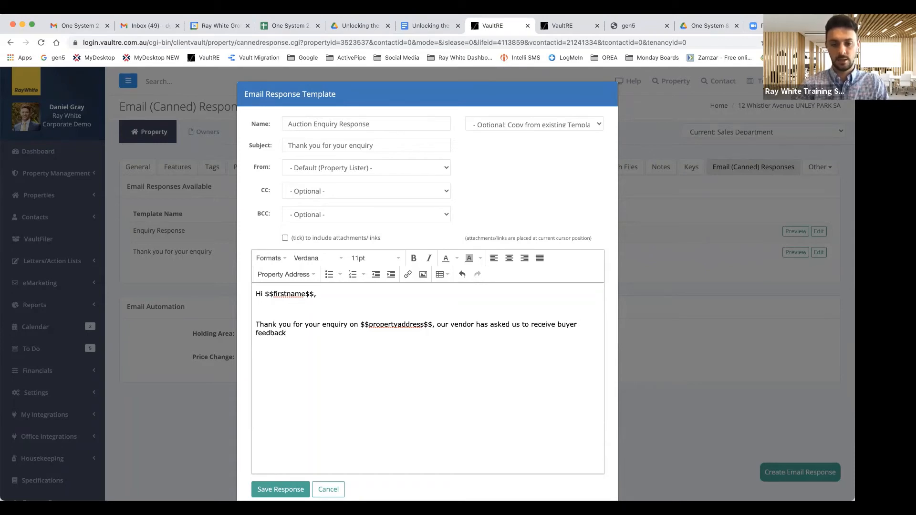
type(", and at this stage we don't ")
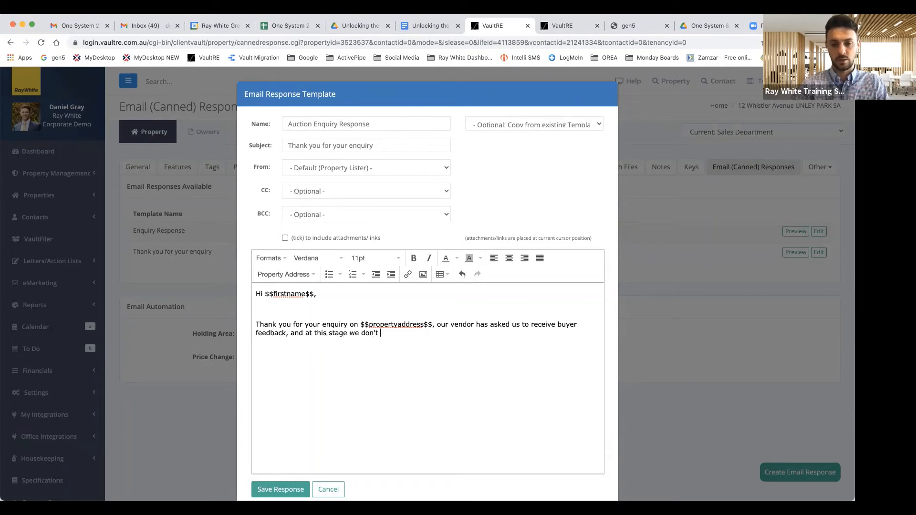
type("have a reserve set or a price g")
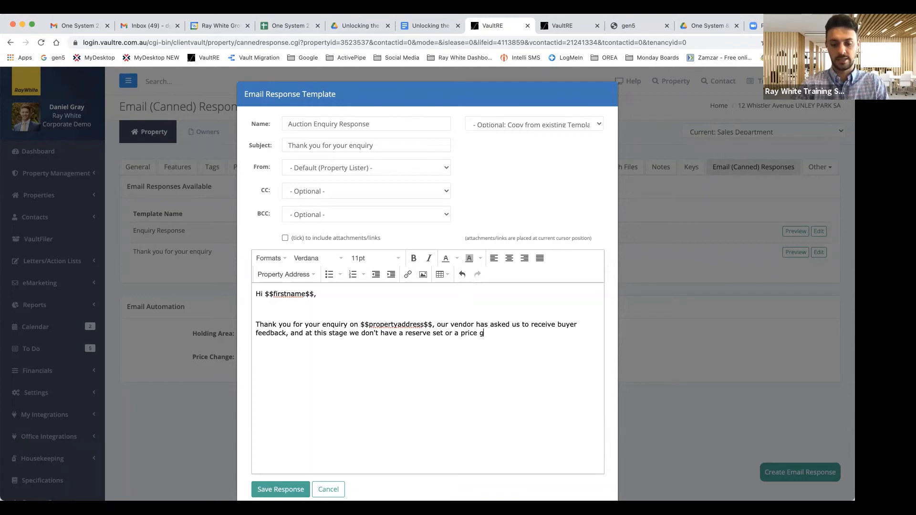
type("uide. Please fee")
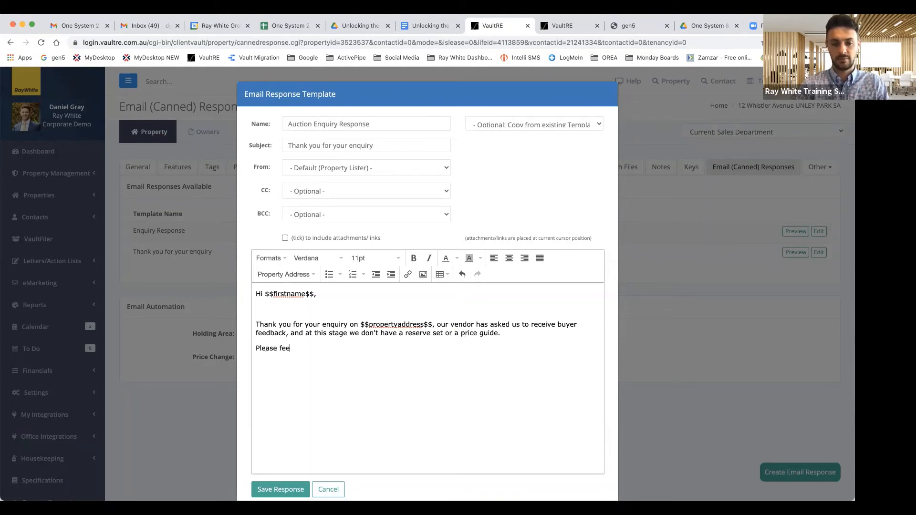
type("l free to view nearby cam")
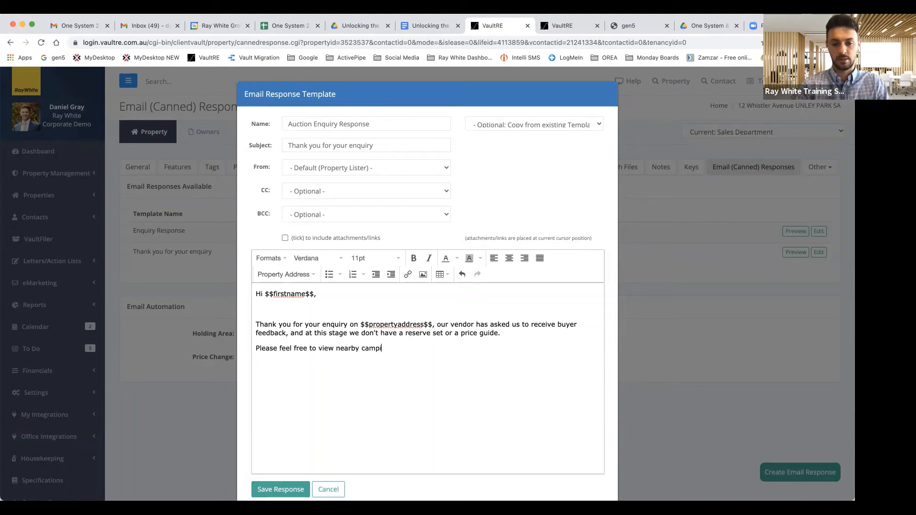
type("parison properties")
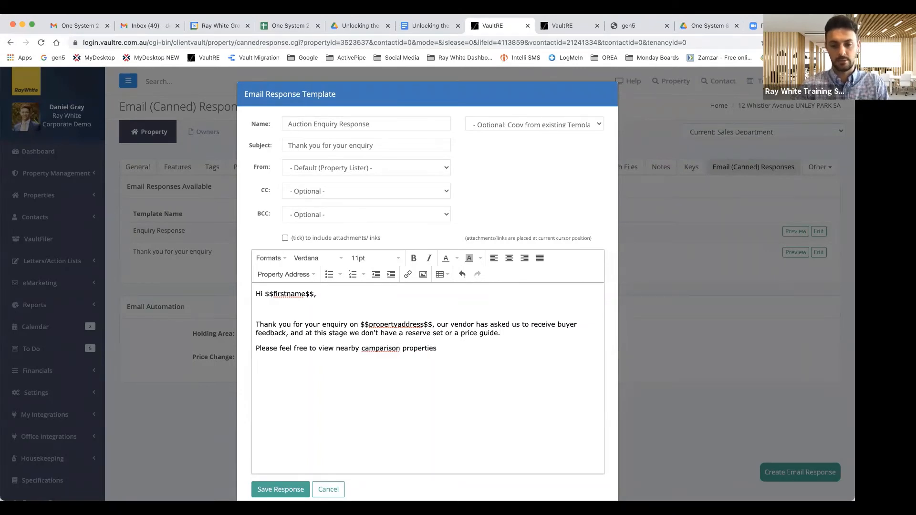
Step: Correct 'camparison' to 'comparitive' and start a new line after the sentence
right_click(371, 349)
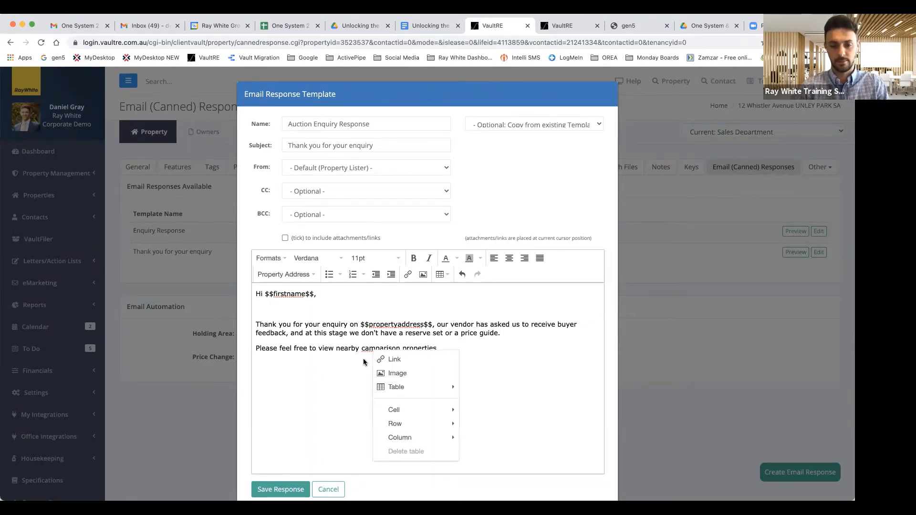
left_click(394, 354)
key("BackSpace")
key("BackSpace")
key("BackSpace")
key("BackSpace")
key("BackSpace")
key("BackSpace")
key("BackSpace")
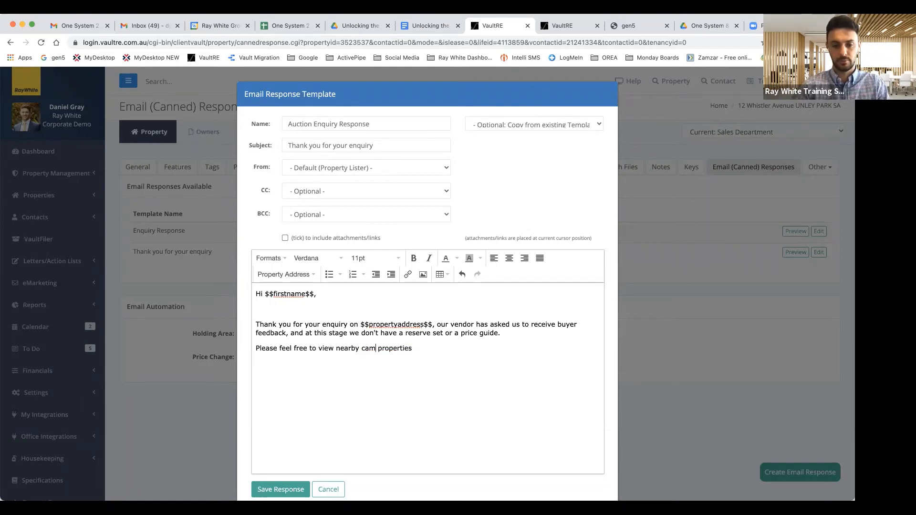
key("BackSpace")
key("BackSpace")
type("omparitive")
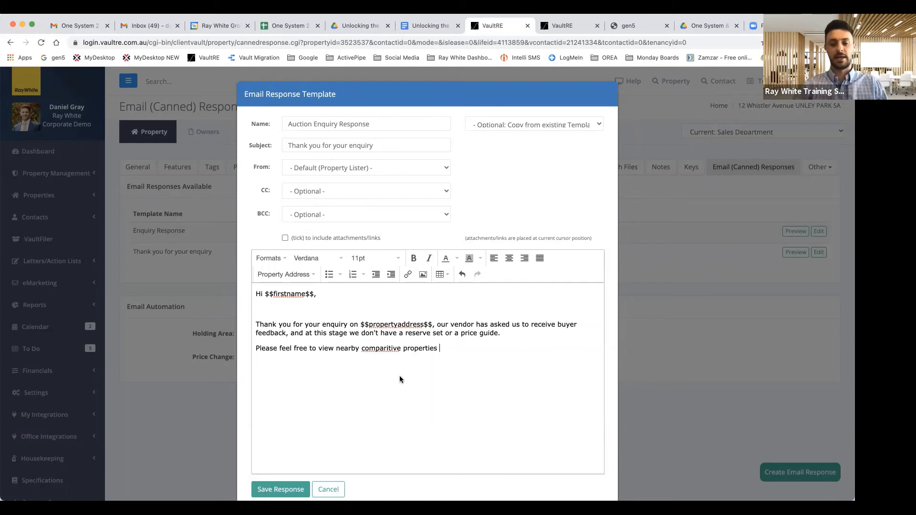
key("Return")
key("Return")
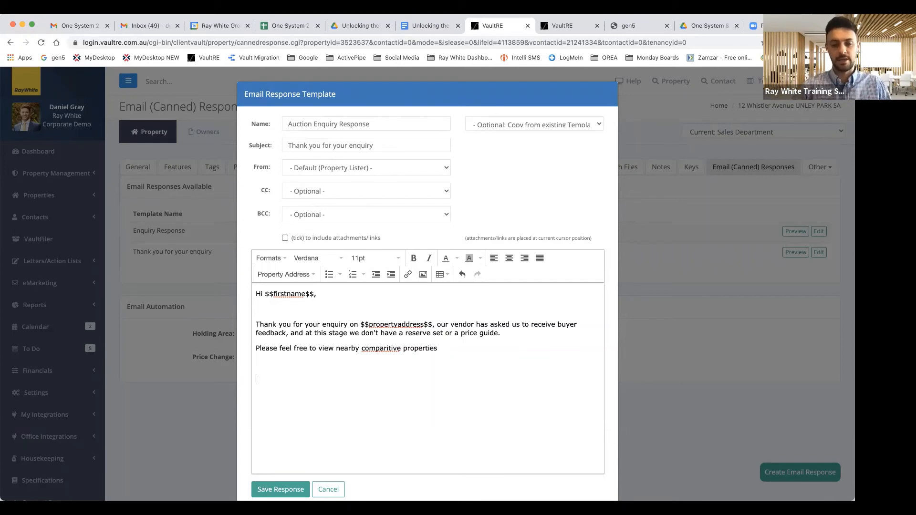
left_click(284, 238)
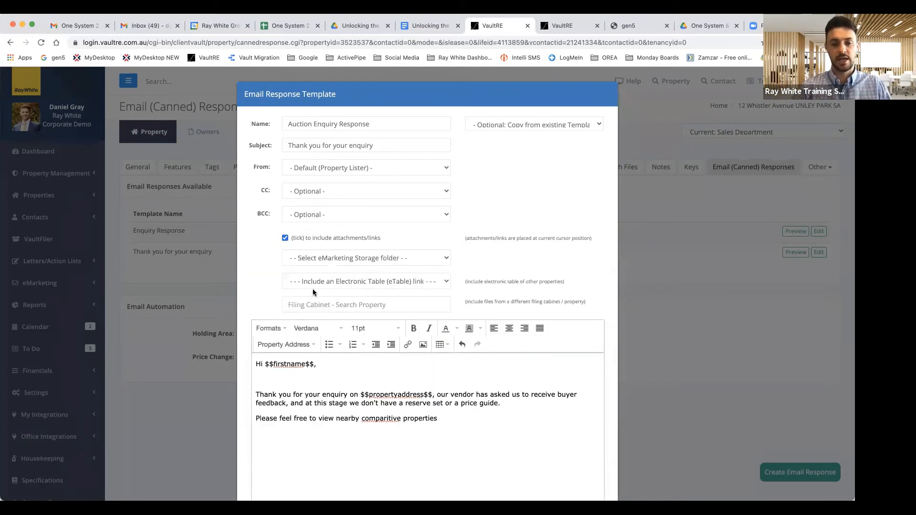
left_click(363, 302)
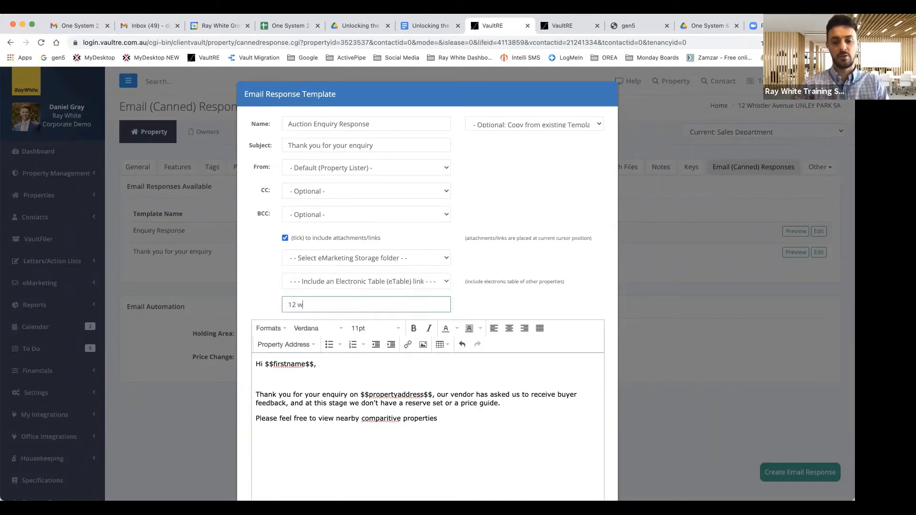
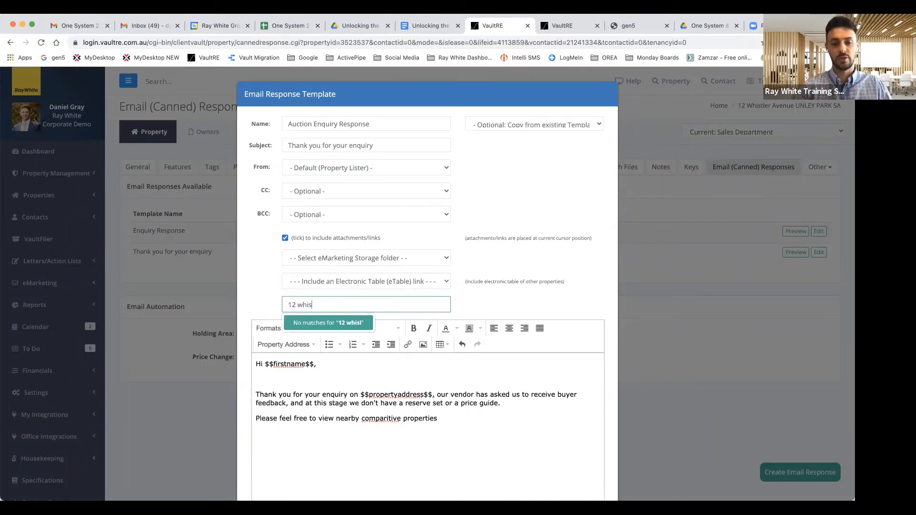
left_click(329, 323)
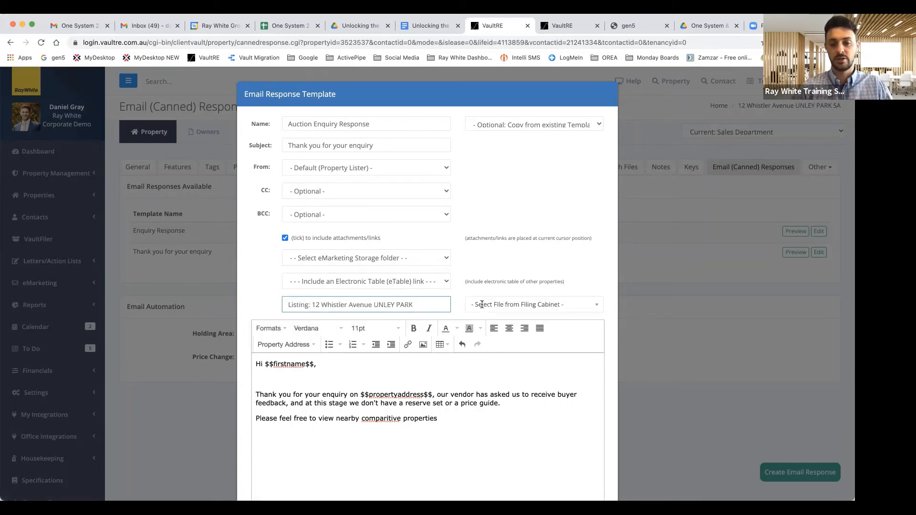
left_click(481, 305)
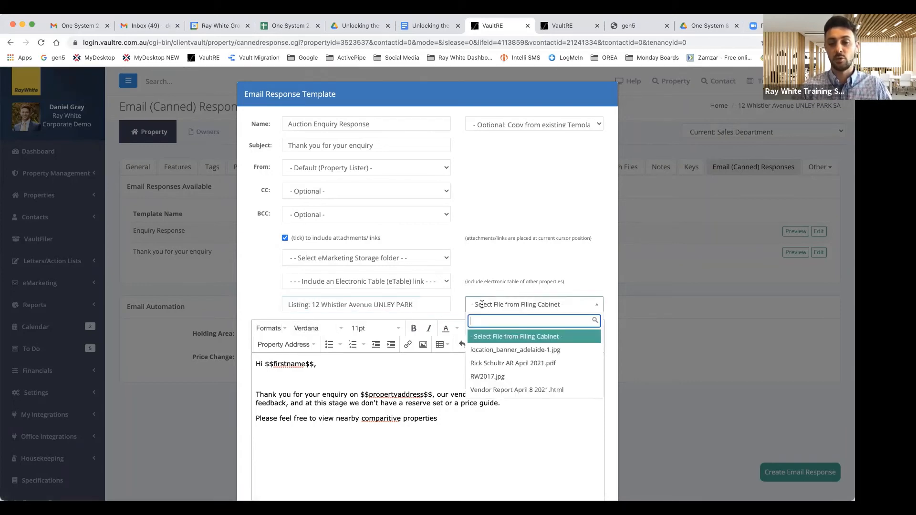
left_click(510, 364)
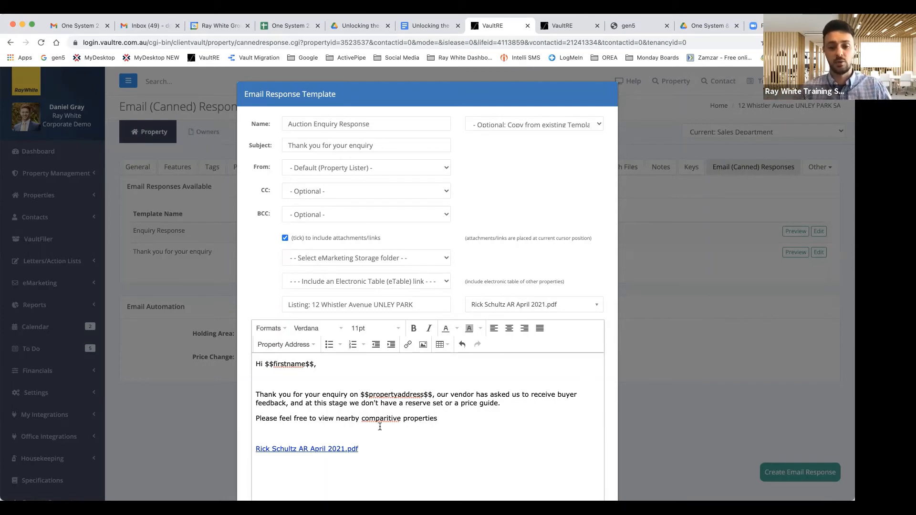
Step: Type the sign-off 'Kind regards,' on a new line
scroll(414, 429, "down", 1)
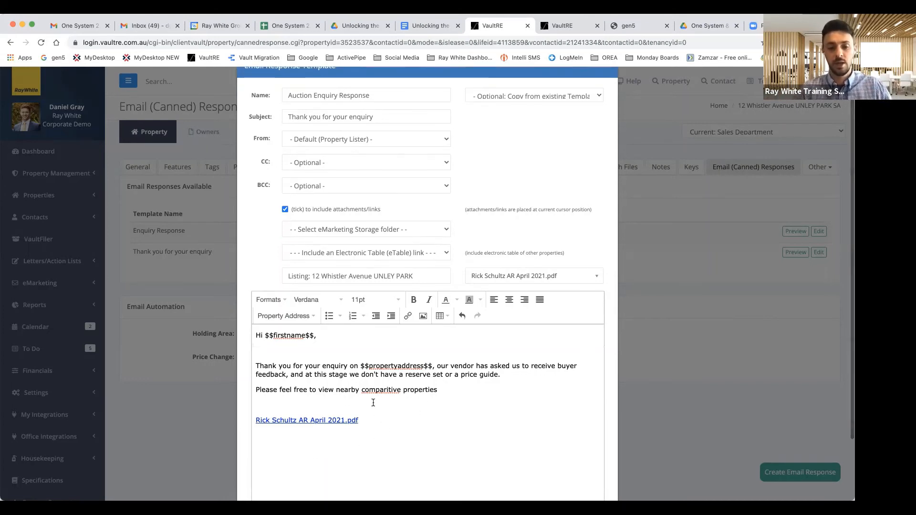
key("Return")
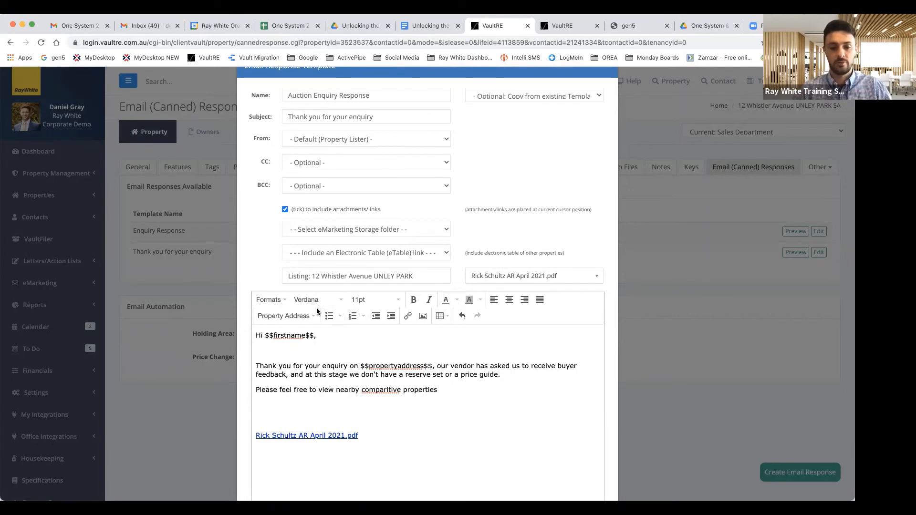
type("Kidn rega")
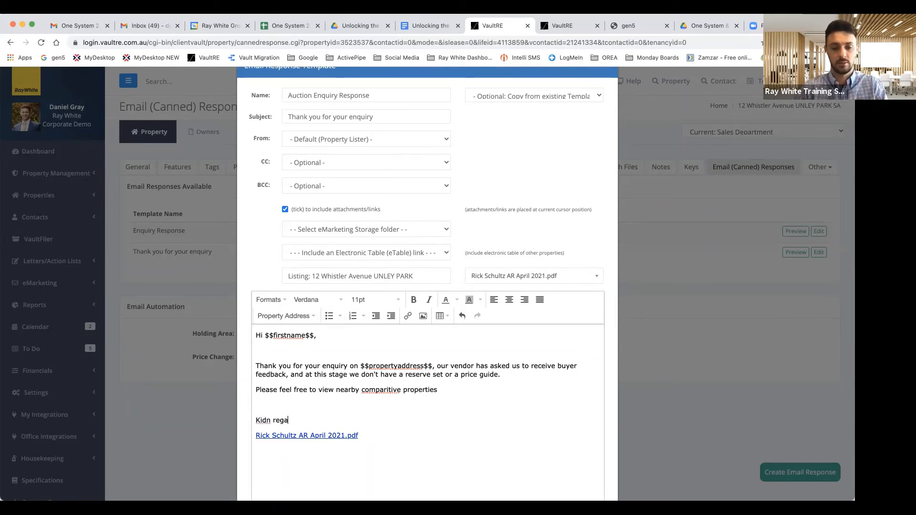
key("BackSpace")
key("BackSpace")
key("BackSpace")
key("BackSpace")
key("BackSpace")
key("BackSpace")
key("BackSpace")
type("nd regards,")
key("Return")
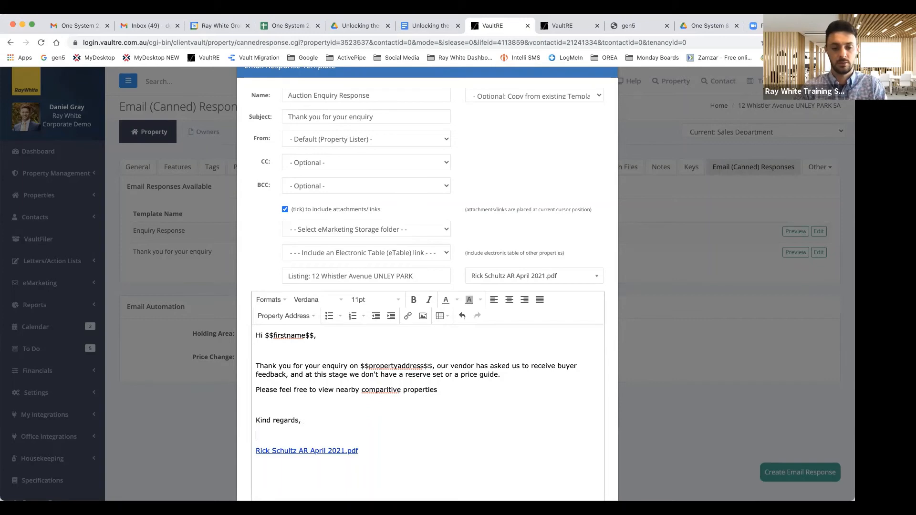
key("Return")
key("BackSpace")
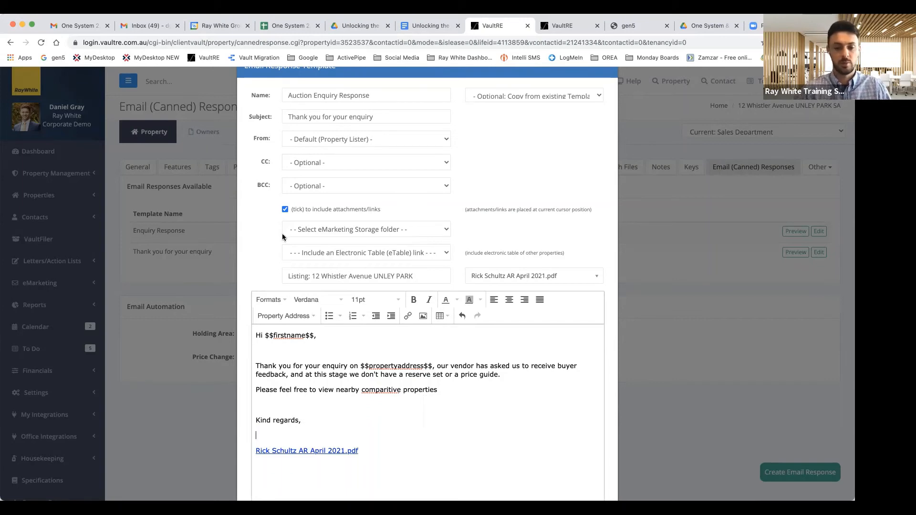
Step: Insert the First Name and Last Name merge fields below the sign-off
left_click(286, 316)
left_click(276, 174)
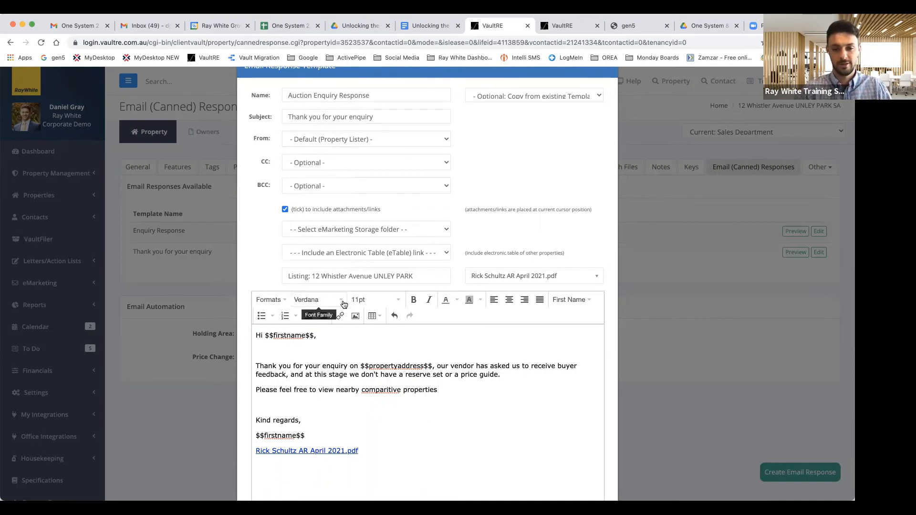
left_click(575, 299)
left_click(583, 370)
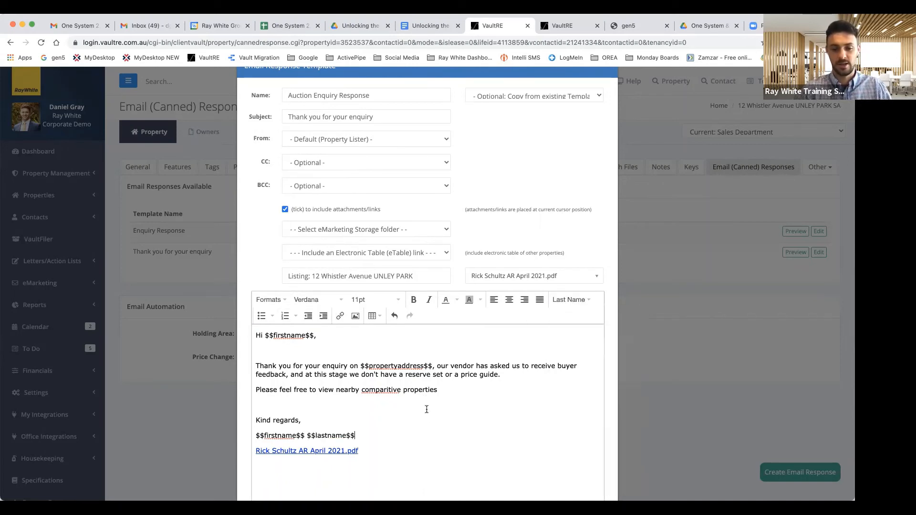
key("Return")
key("Return")
Step: Close the template without saving
scroll(286, 424, "down", 1)
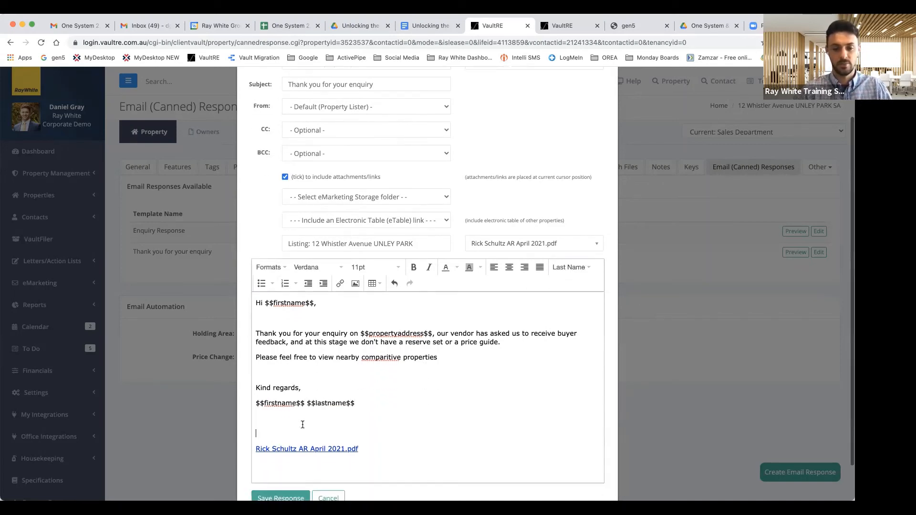
scroll(375, 336, "up", 1)
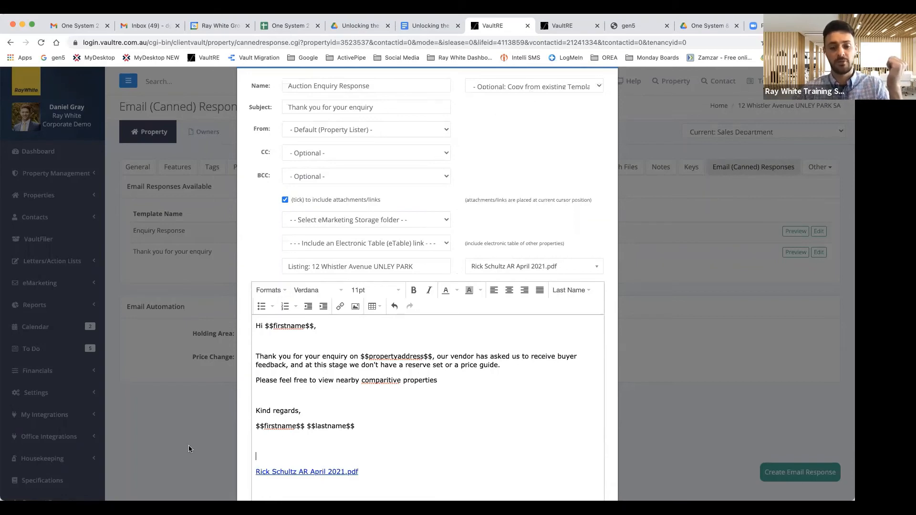
scroll(230, 433, "down", 3)
left_click(328, 456)
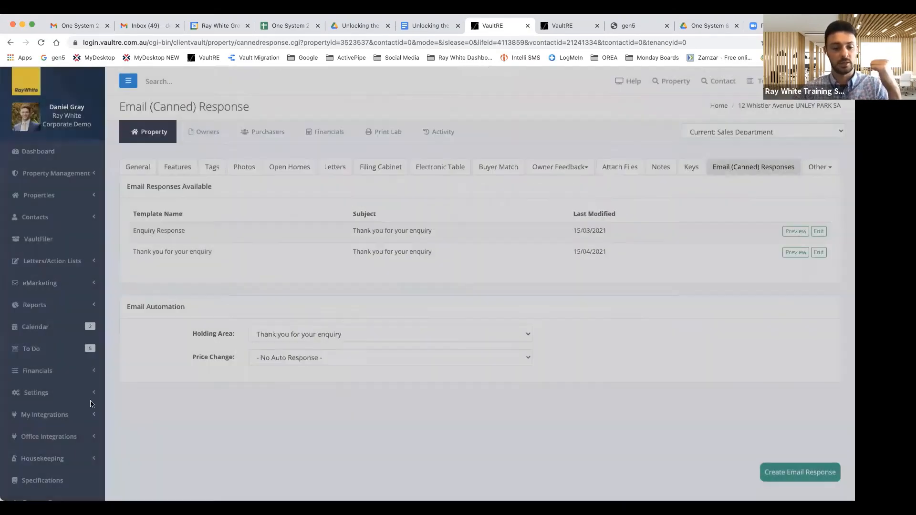
scroll(76, 386, "down", 1)
left_click(50, 364)
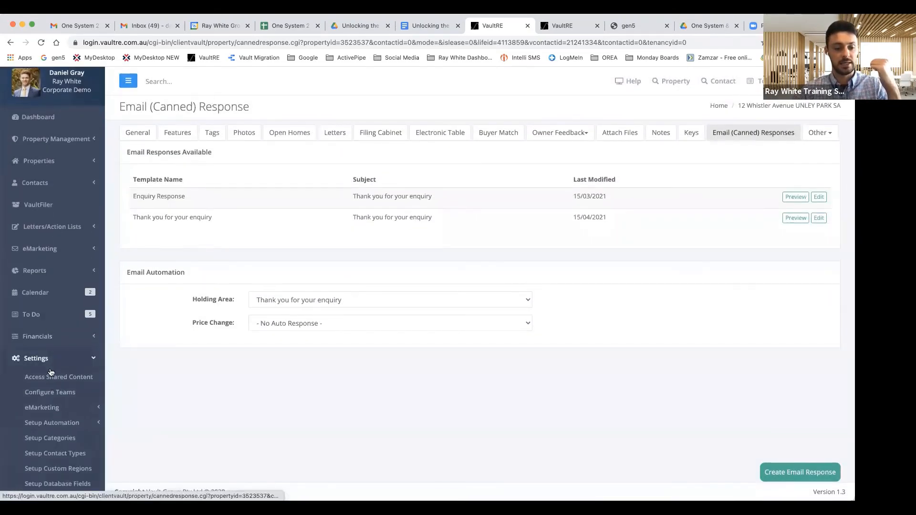
scroll(49, 377, "down", 1)
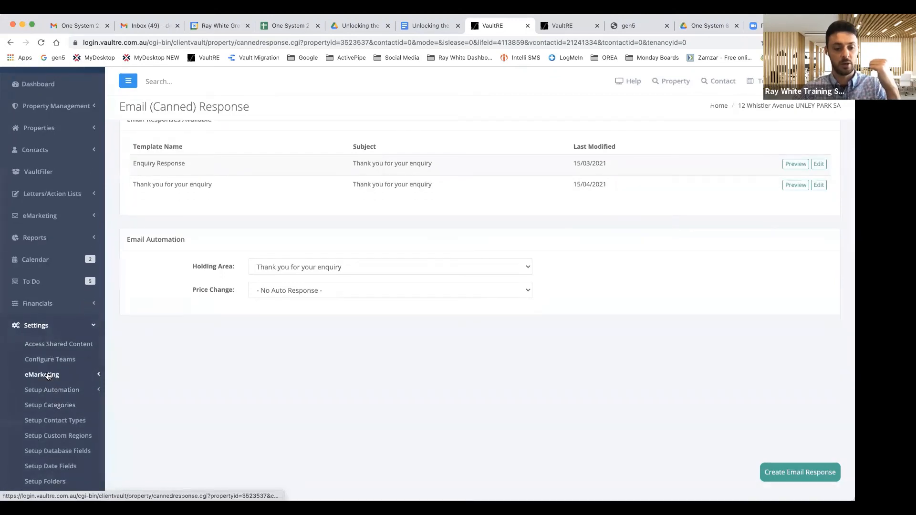
left_click(48, 377)
left_click(62, 407)
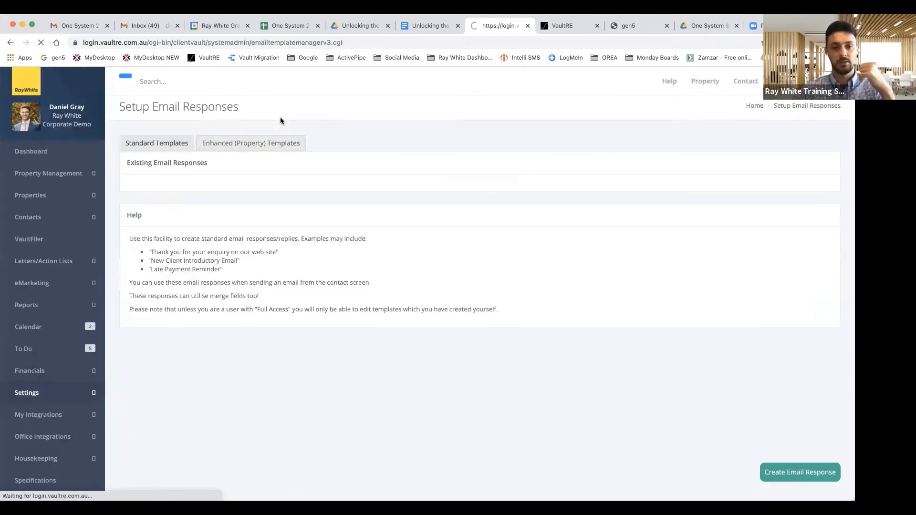
left_click(247, 142)
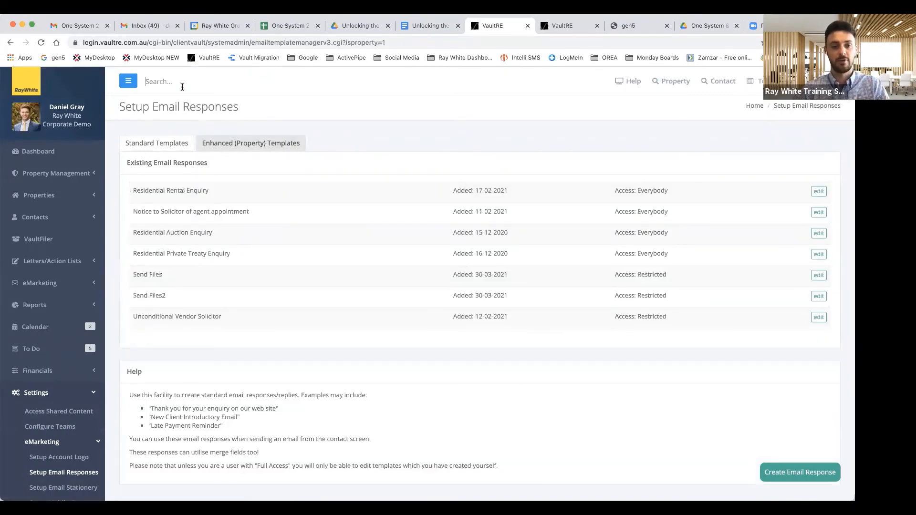
left_click(146, 81)
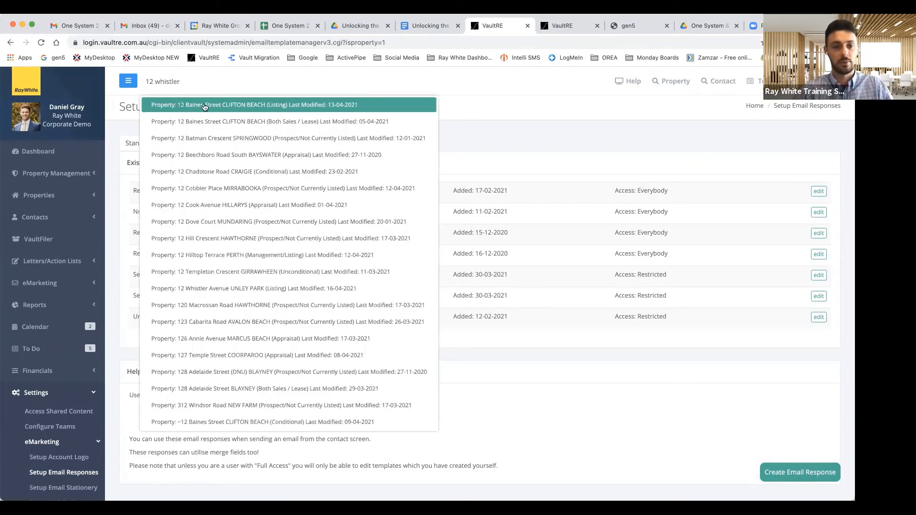
left_click(208, 105)
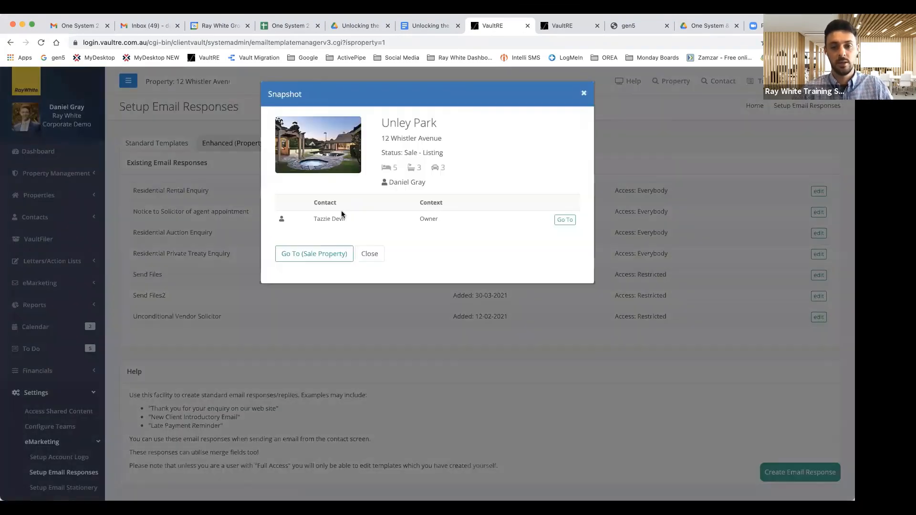
left_click(307, 256)
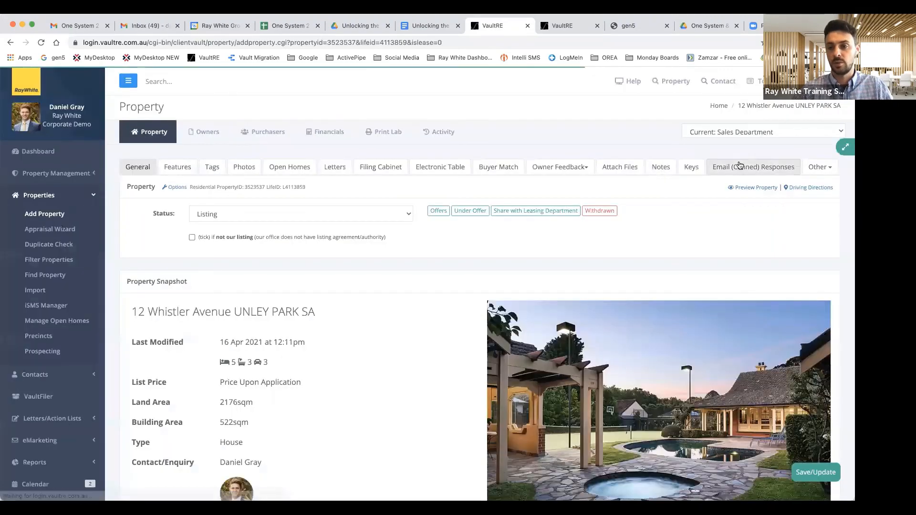
left_click(747, 166)
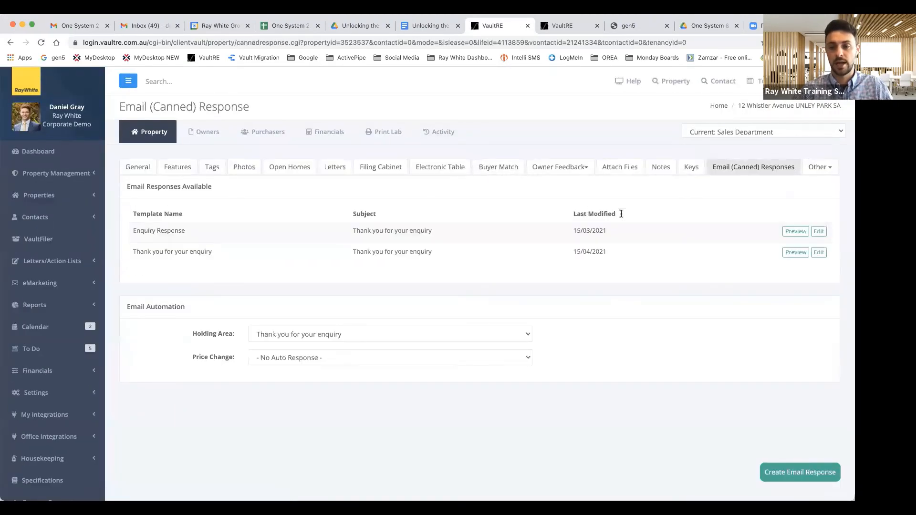
Step: Start a new template copied from Residential Auction Enquiry (Property Specific)
left_click(799, 471)
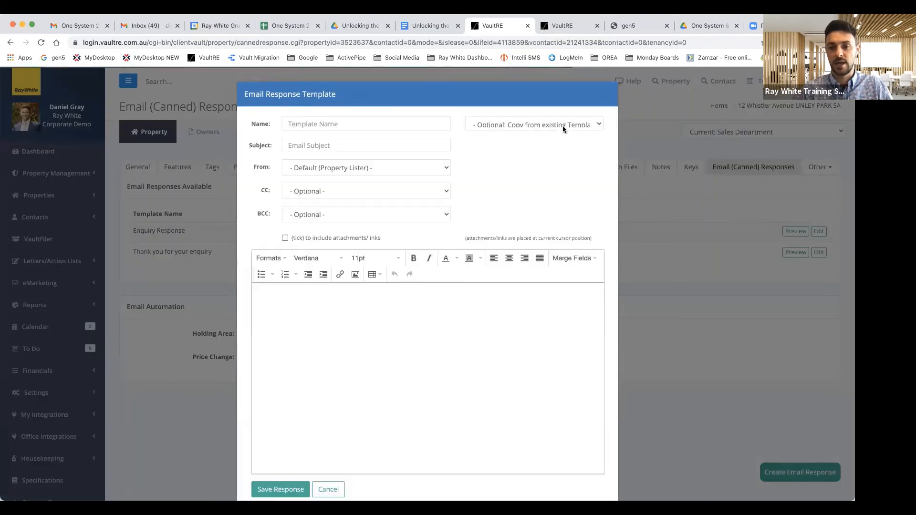
left_click(560, 124)
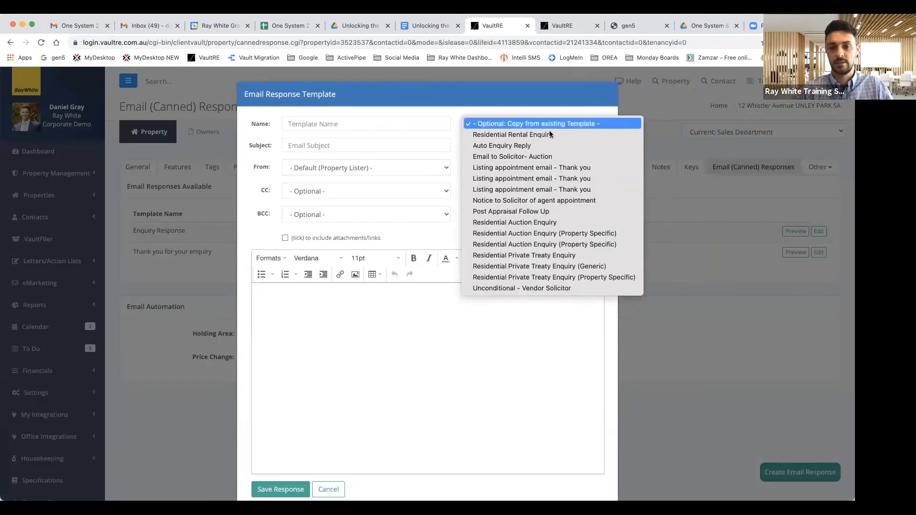
left_click(536, 233)
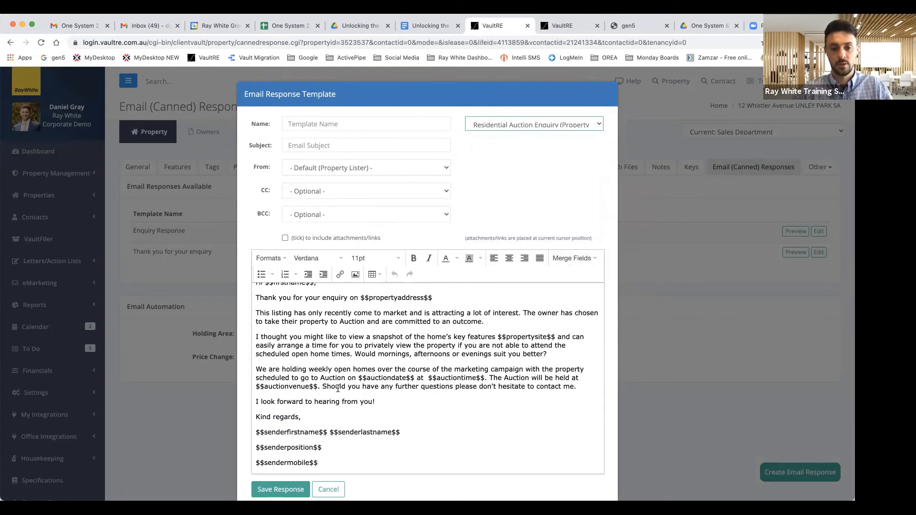
Step: Begin a 'Thank you for your enquiry' subject, then cancel the dialog without saving
scroll(338, 388, "up", 1)
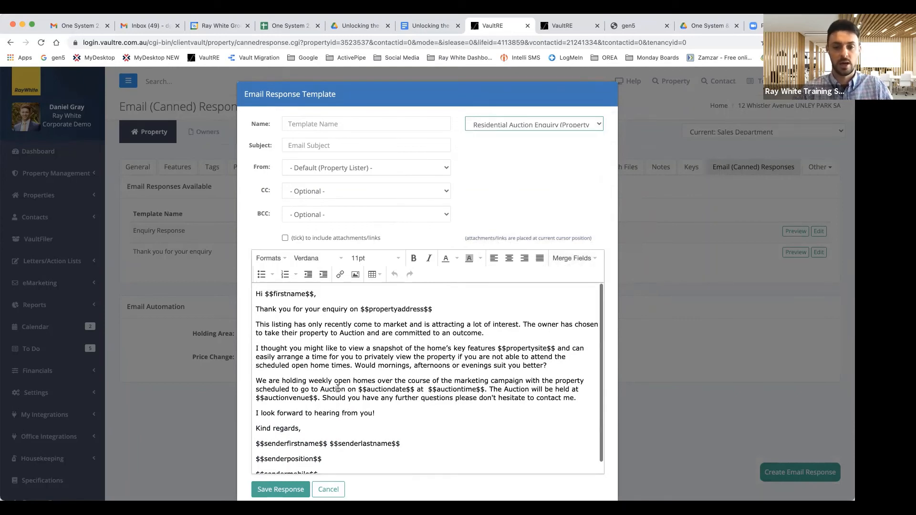
left_click(311, 145)
type("Thank you for your en")
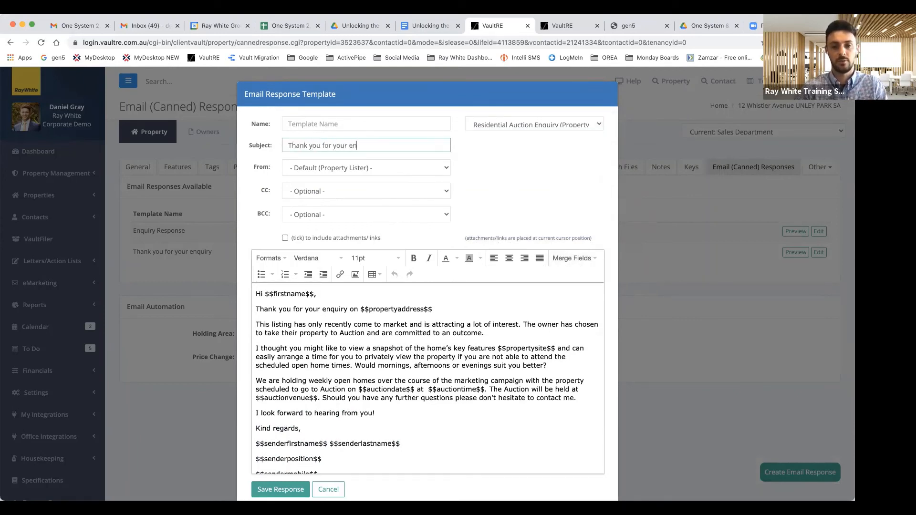
type("quoory")
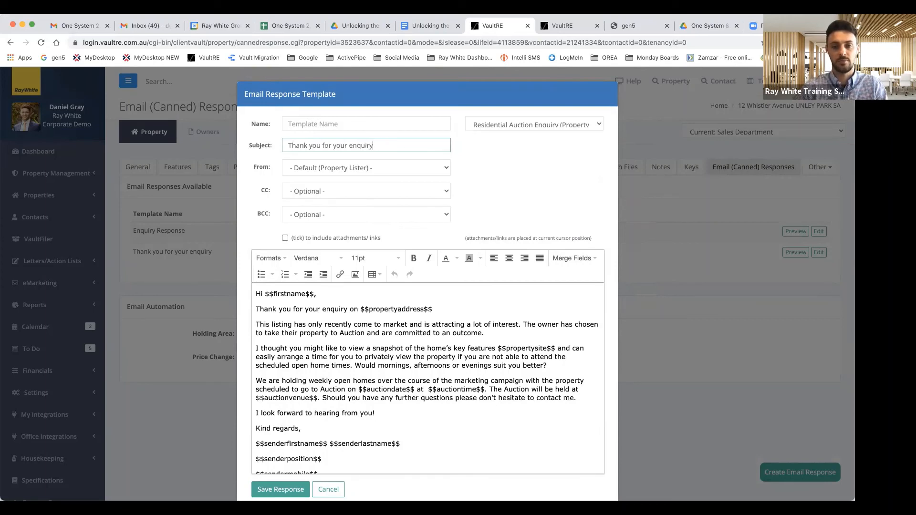
scroll(269, 369, "down", 2)
left_click(328, 489)
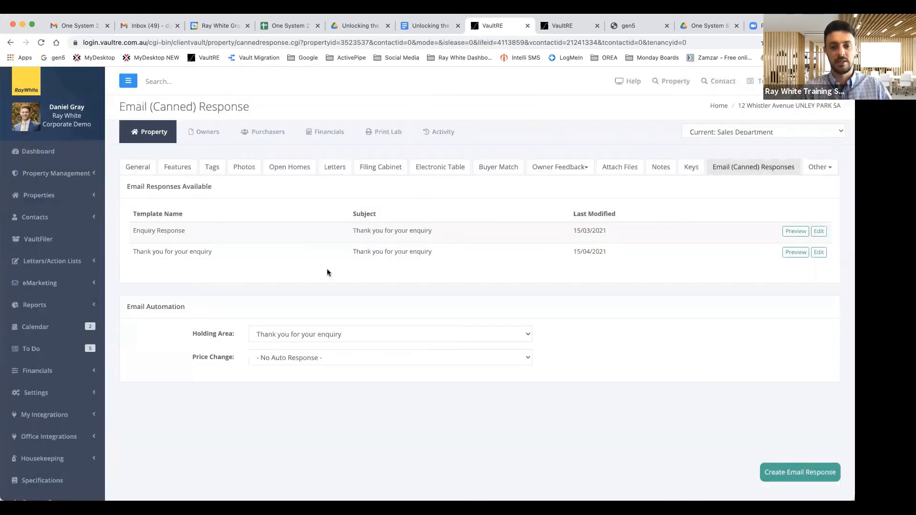
Step: Keep 'Thank you for your enquiry' as the Holding Area auto-reply, then switch to the gen5 tab
left_click(357, 333)
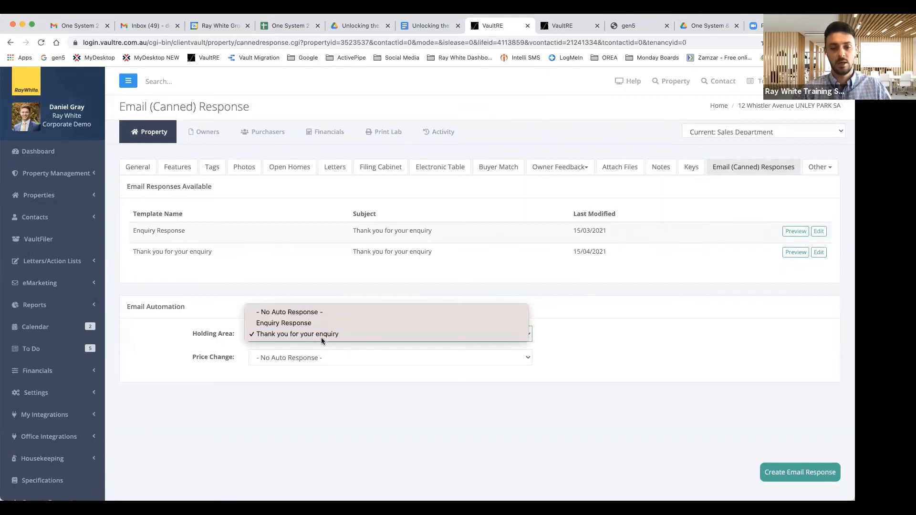
left_click(306, 401)
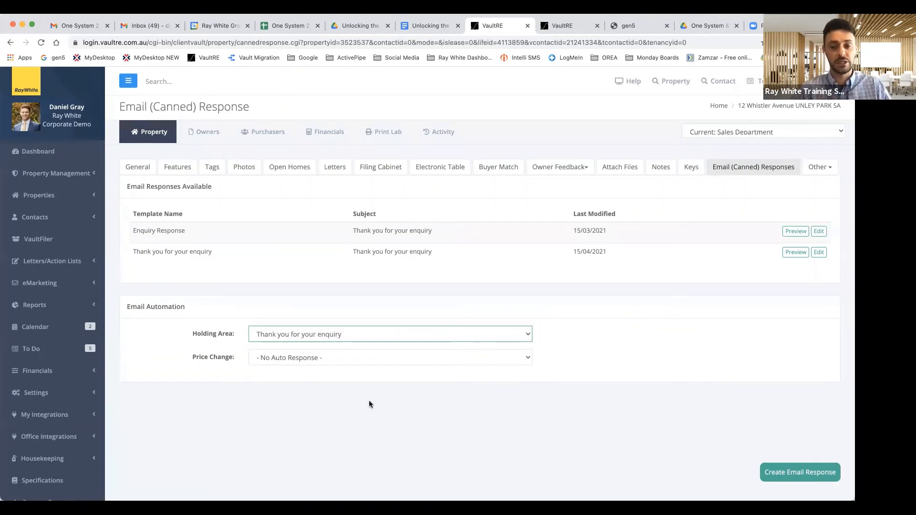
scroll(369, 404, "down", 1)
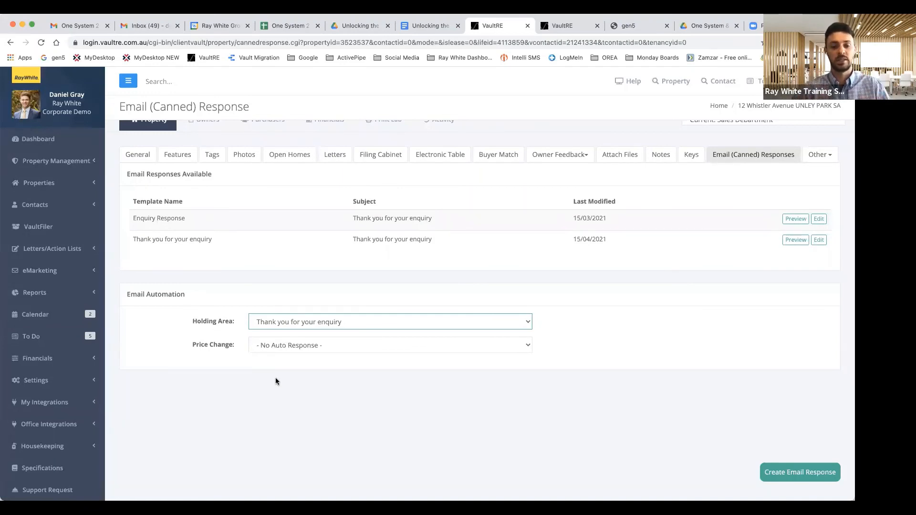
scroll(258, 379, "down", 1)
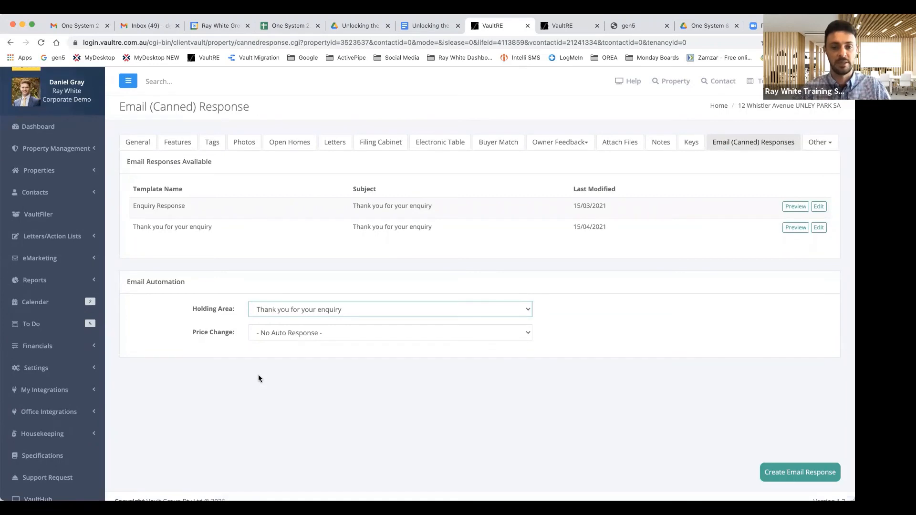
scroll(82, 382, "down", 1)
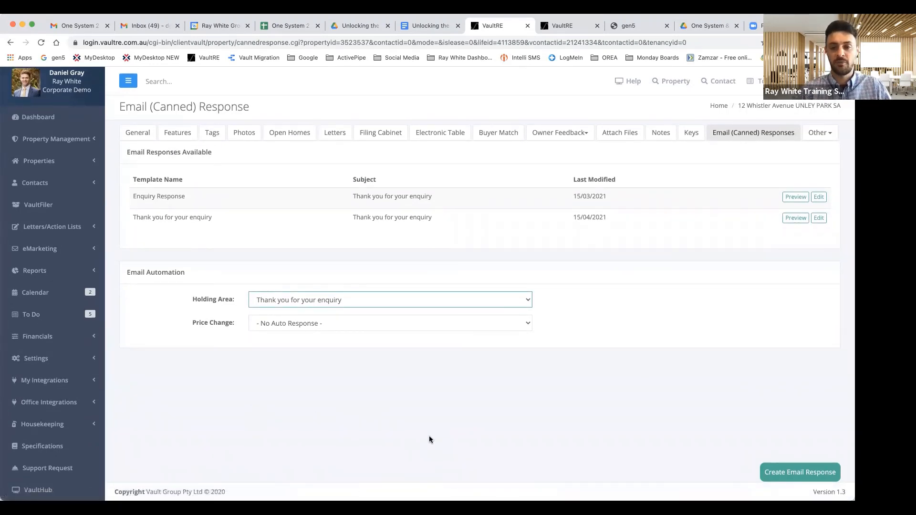
scroll(428, 435, "up", 4)
left_click(633, 27)
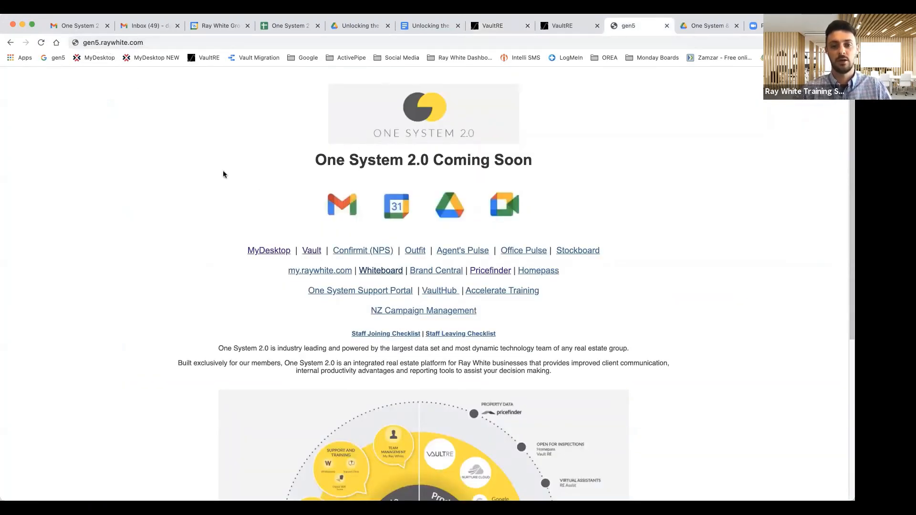
Step: Search the Whiteboard help centre for 'vault', review results, and return to the Drive folder
left_click(388, 272)
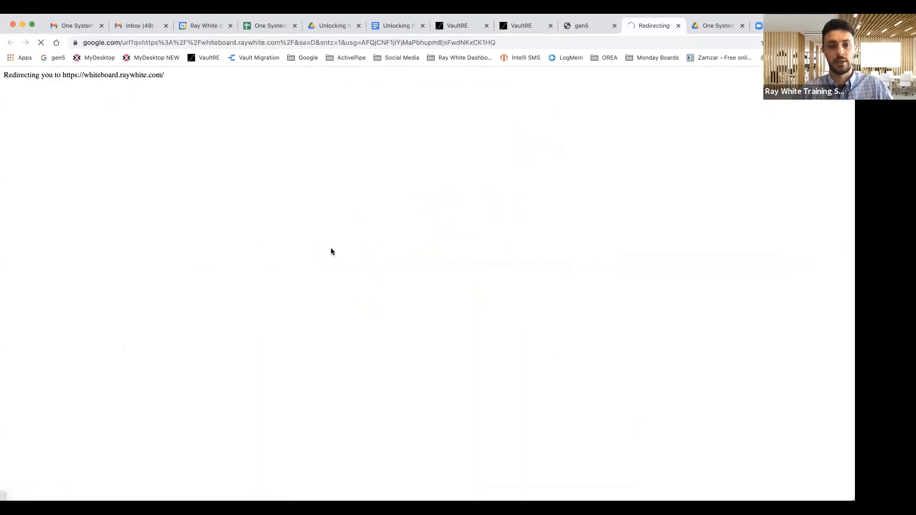
left_click(331, 210)
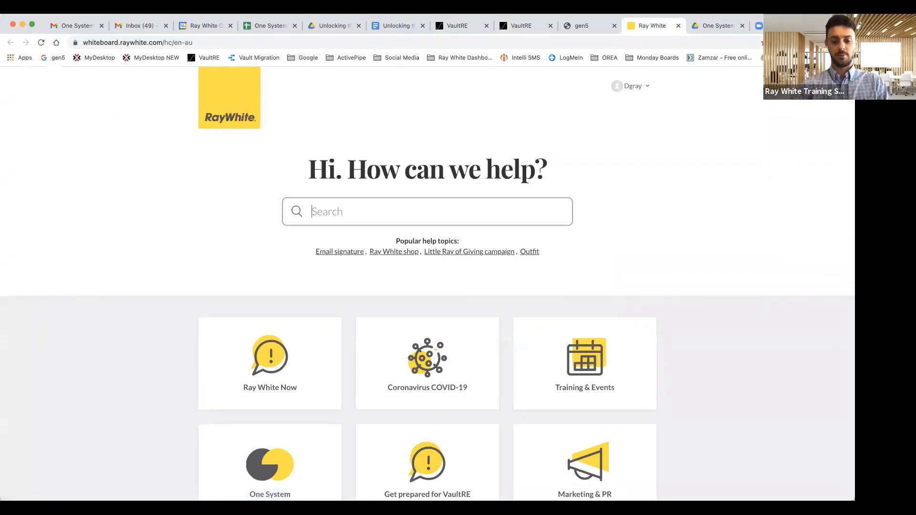
type("vault")
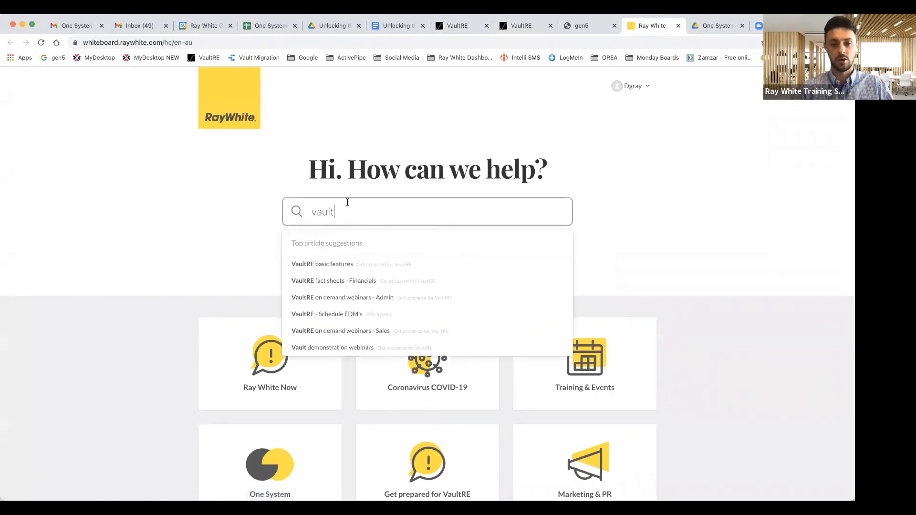
key("Return")
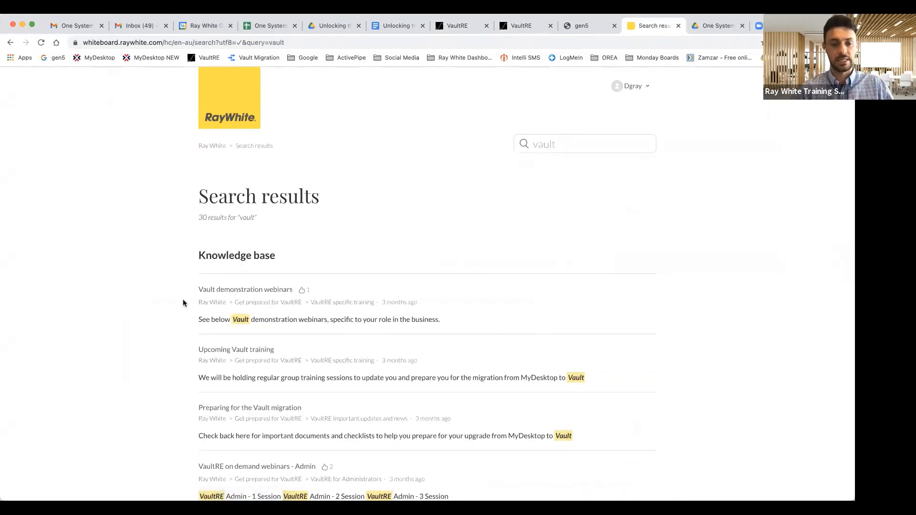
scroll(182, 302, "down", 3)
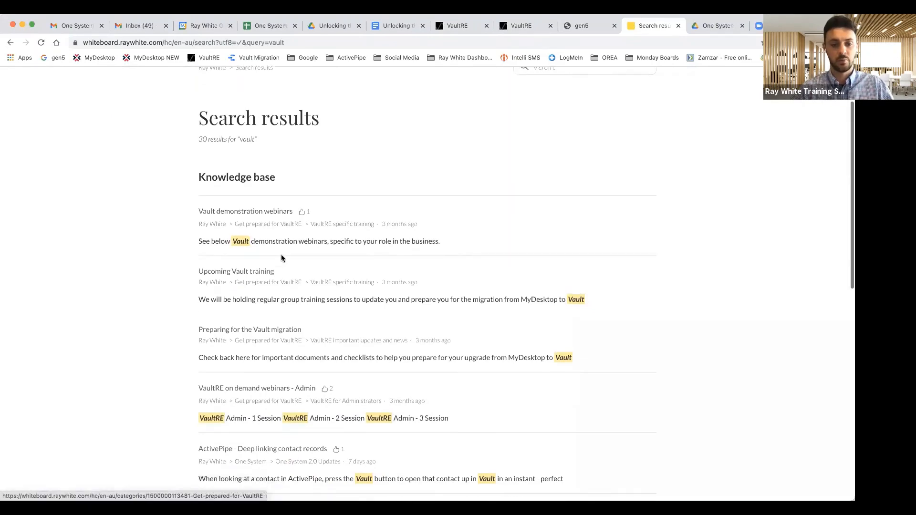
scroll(281, 258, "down", 1)
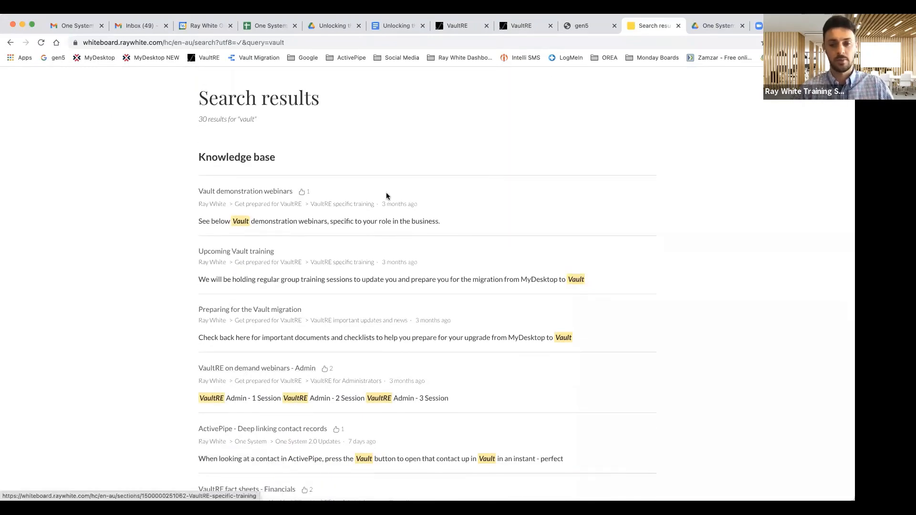
scroll(372, 206, "up", 4)
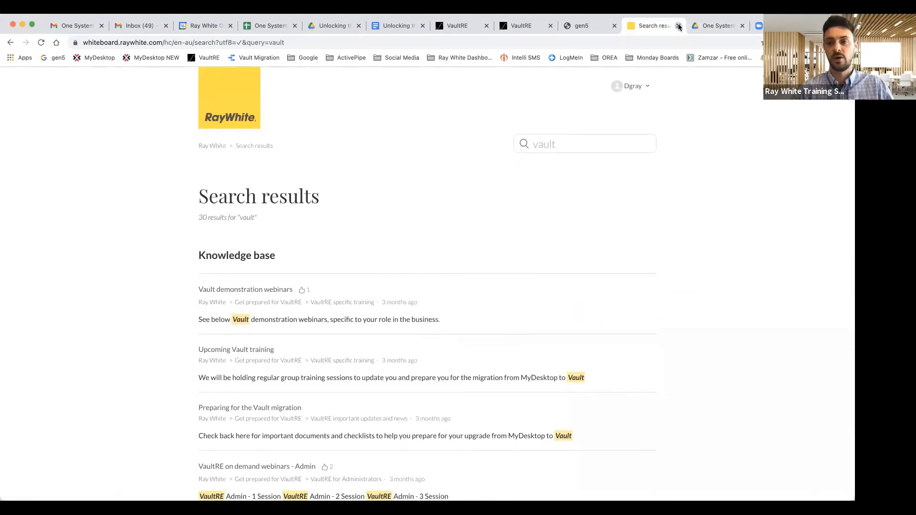
left_click(679, 26)
left_click(646, 27)
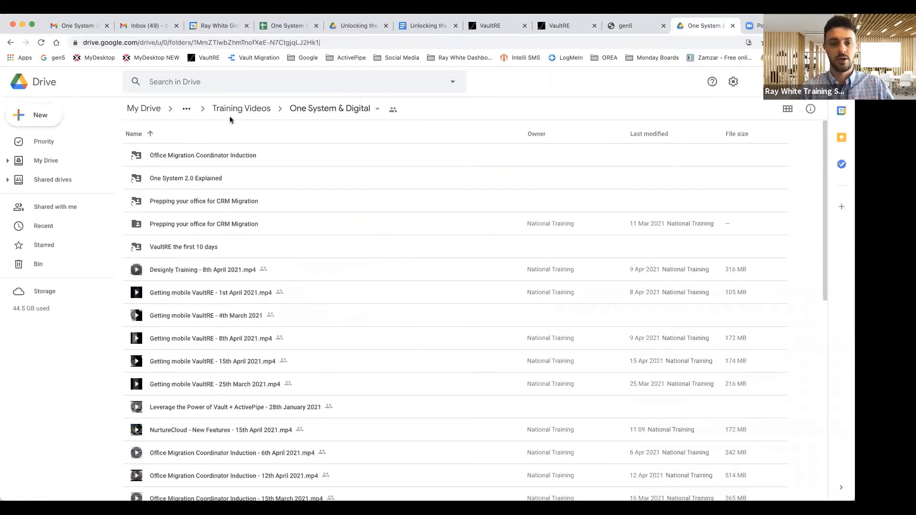
Step: Search My Drive for 'training videos' and open Training Videos > One System & Digital
left_click(45, 149)
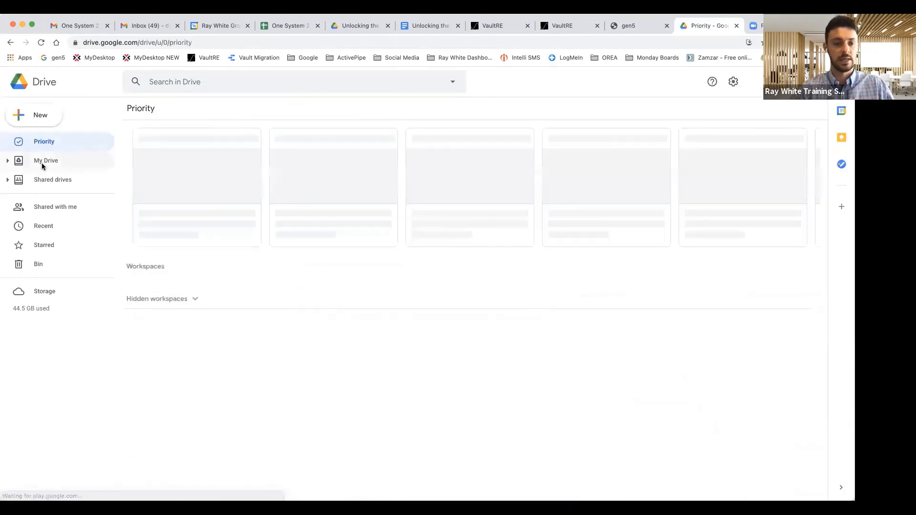
left_click(42, 163)
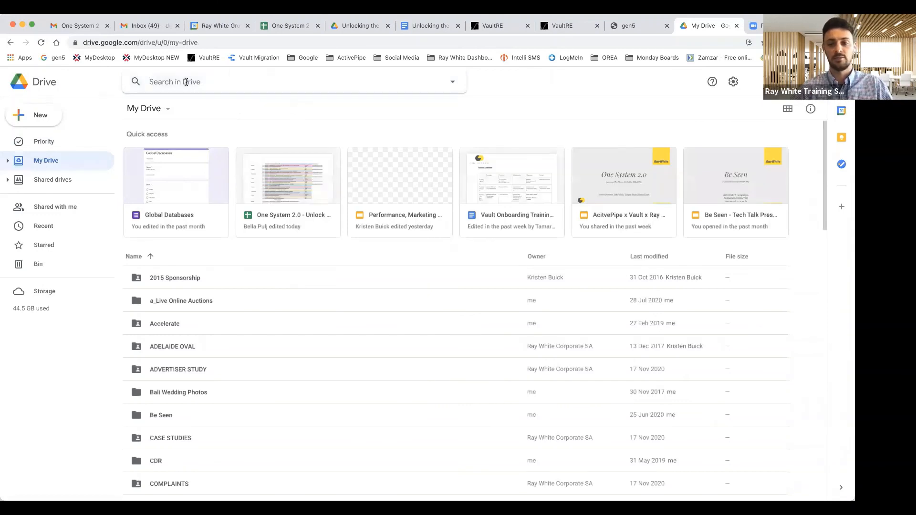
type("trainin")
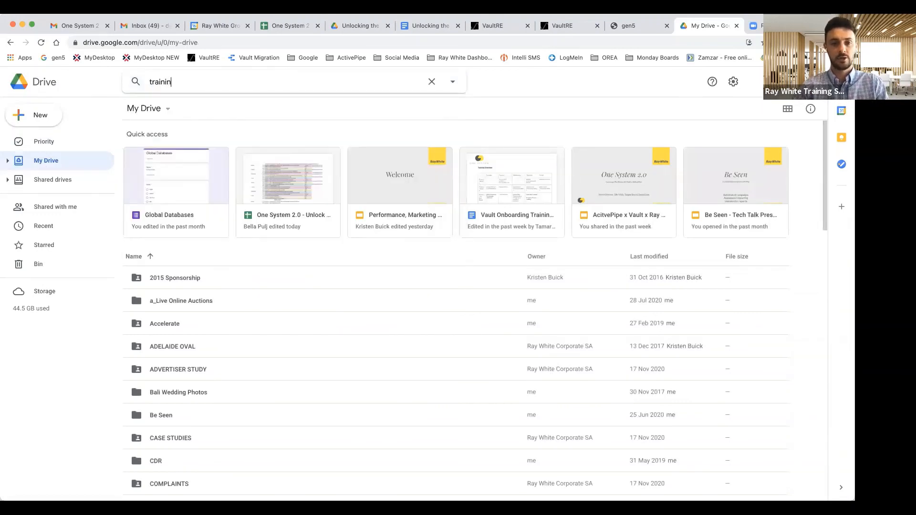
type("g videos")
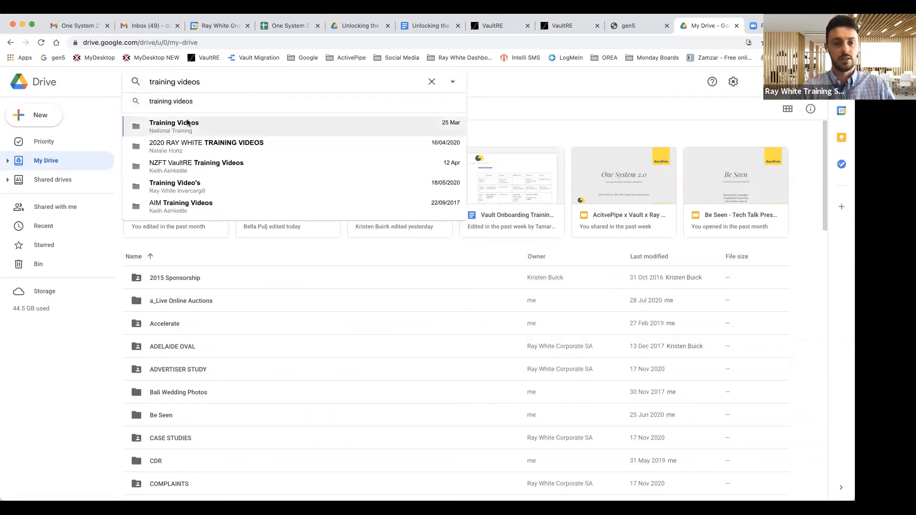
left_click(187, 120)
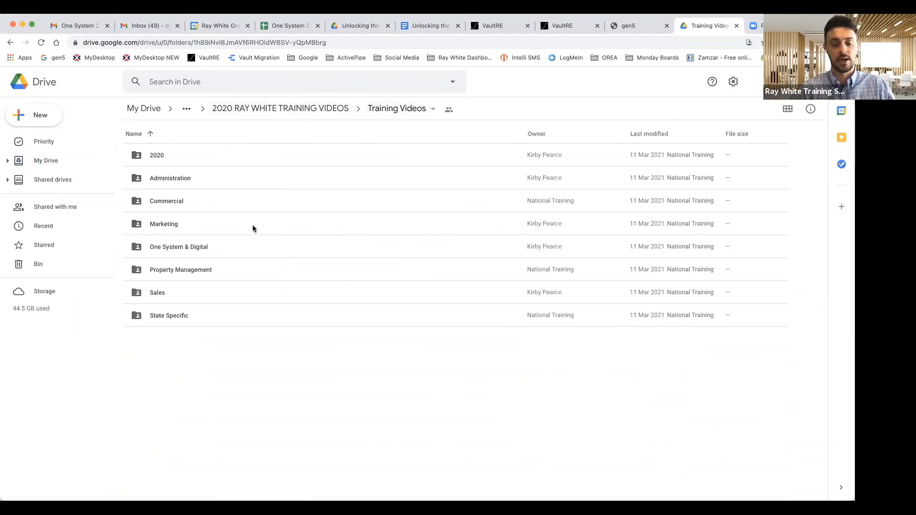
double_click(191, 247)
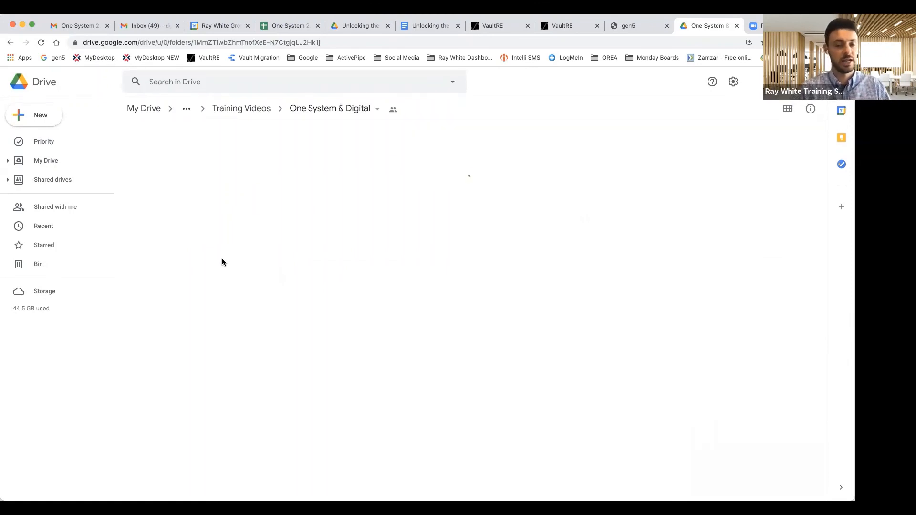
Step: Scroll through the One System & Digital recordings and close the Drive tab
scroll(222, 262, "down", 5)
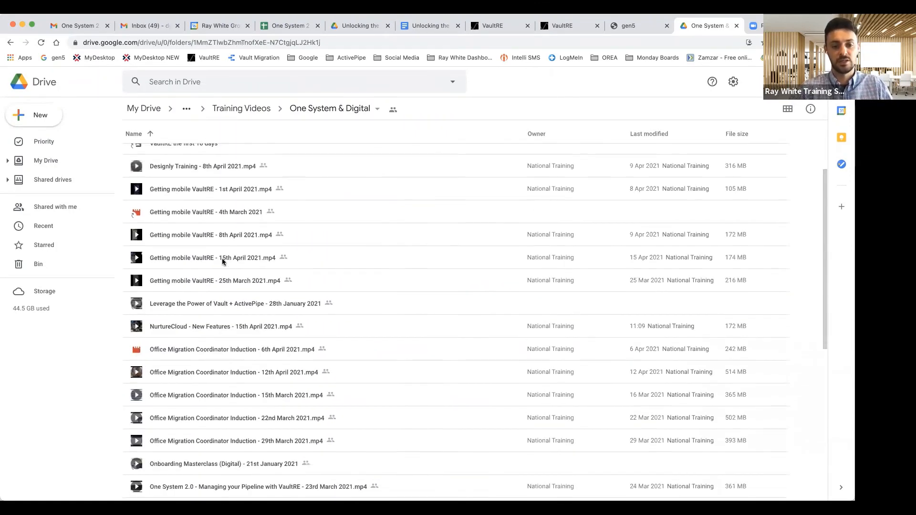
scroll(222, 262, "down", 1)
scroll(222, 262, "up", 2)
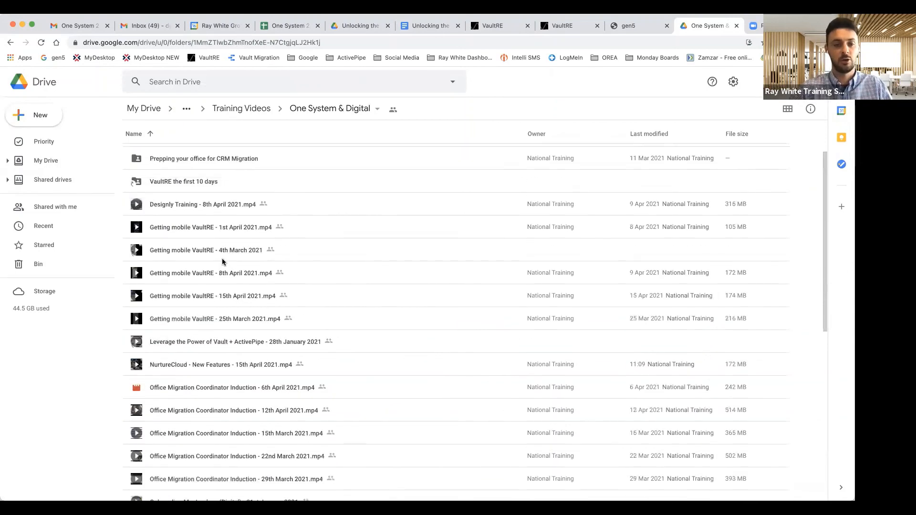
scroll(215, 234, "up", 2)
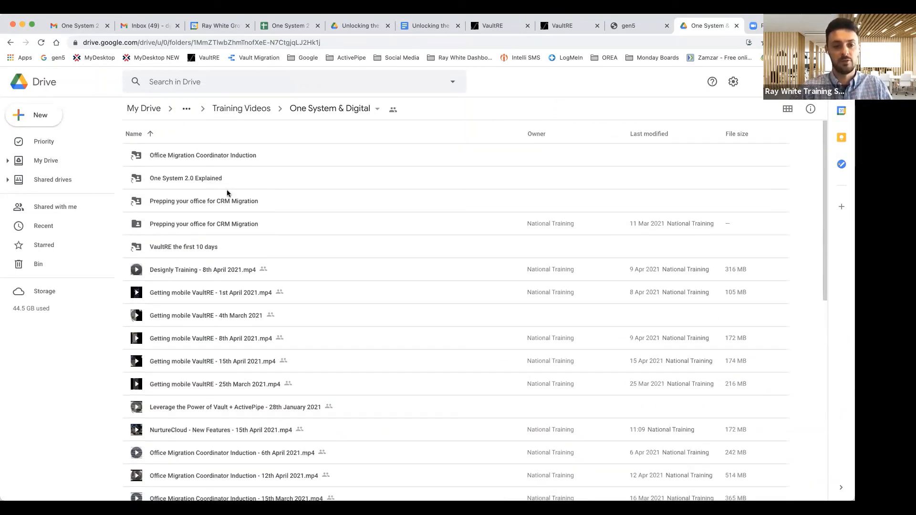
scroll(240, 230, "down", 2)
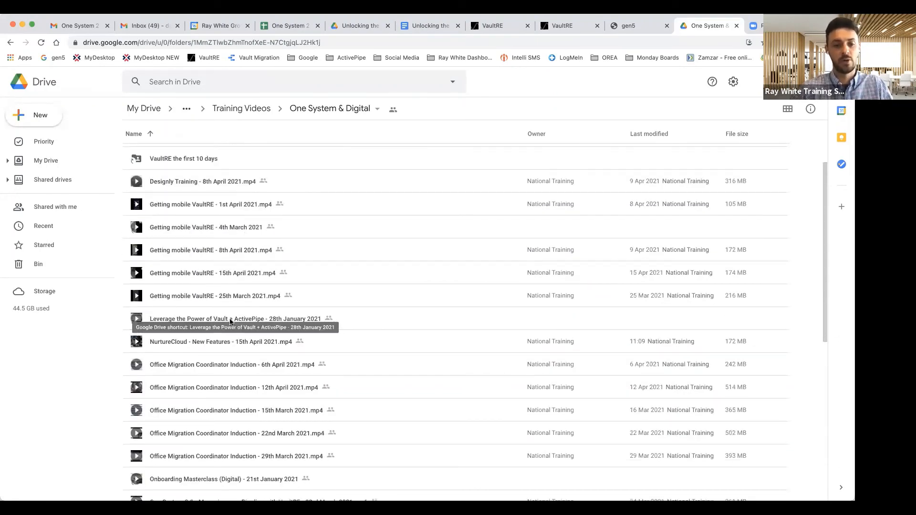
scroll(229, 322, "down", 3)
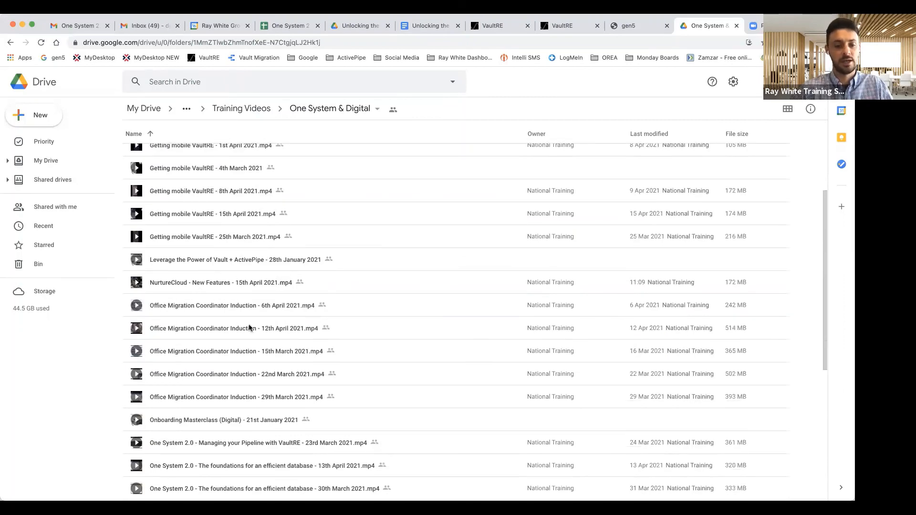
scroll(252, 327, "down", 5)
scroll(249, 328, "up", 8)
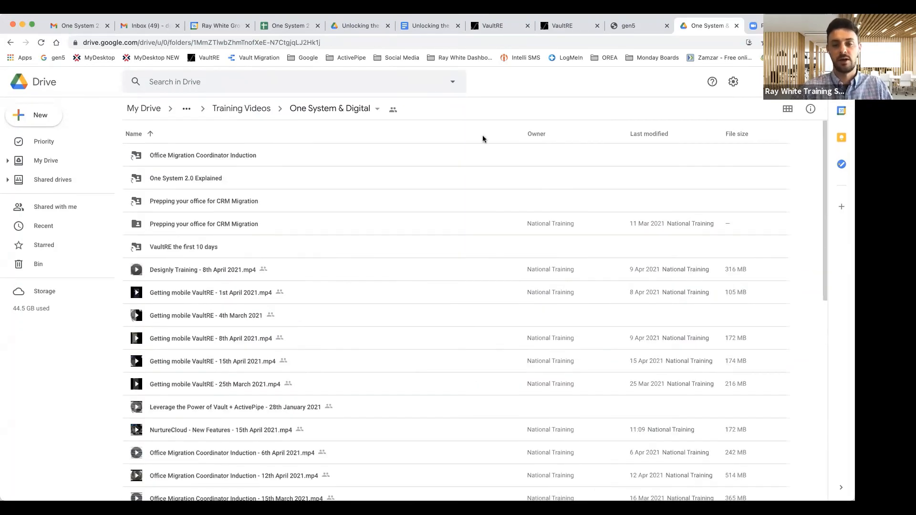
left_click(736, 26)
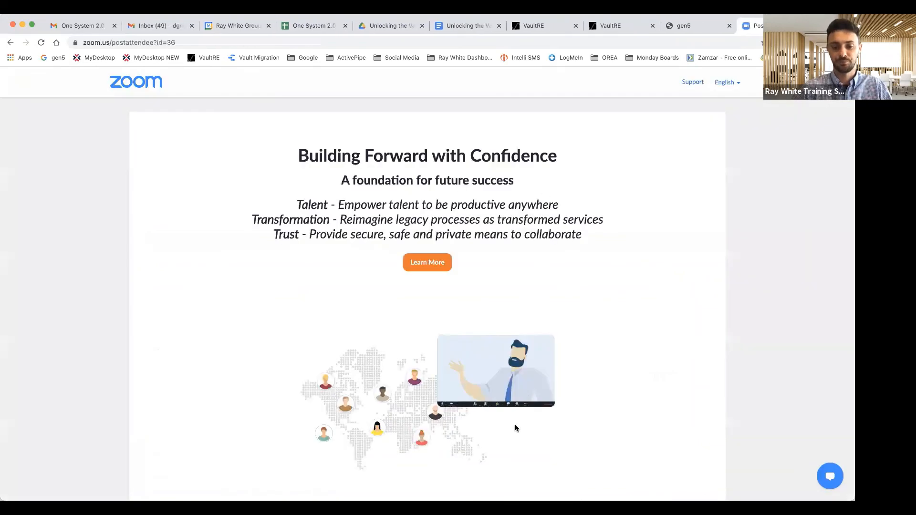